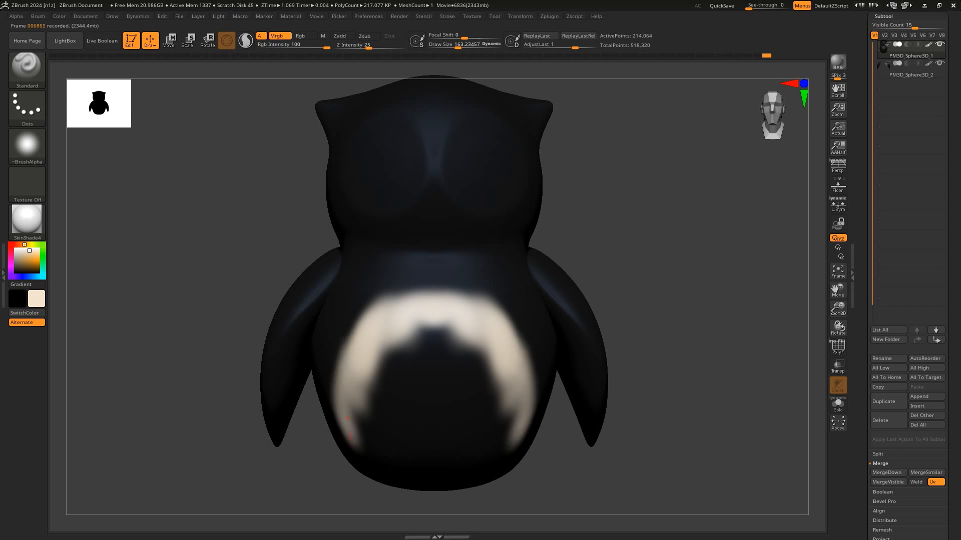
# Step: Paint a broad cream belly patch down the front of the penguin's body
pyautogui.moveTo(436, 343); pyautogui.dragTo(443, 335)
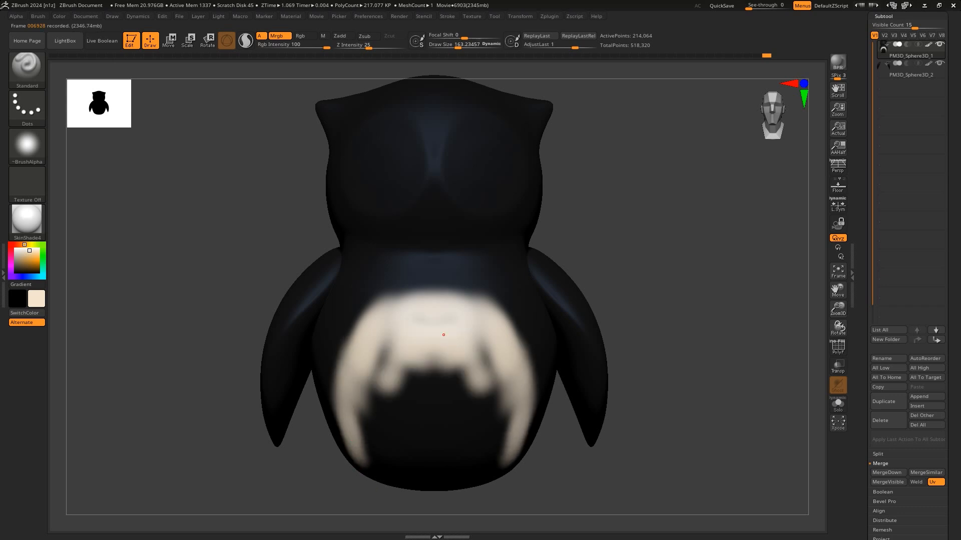
pyautogui.moveTo(358, 352); pyautogui.dragTo(372, 404)
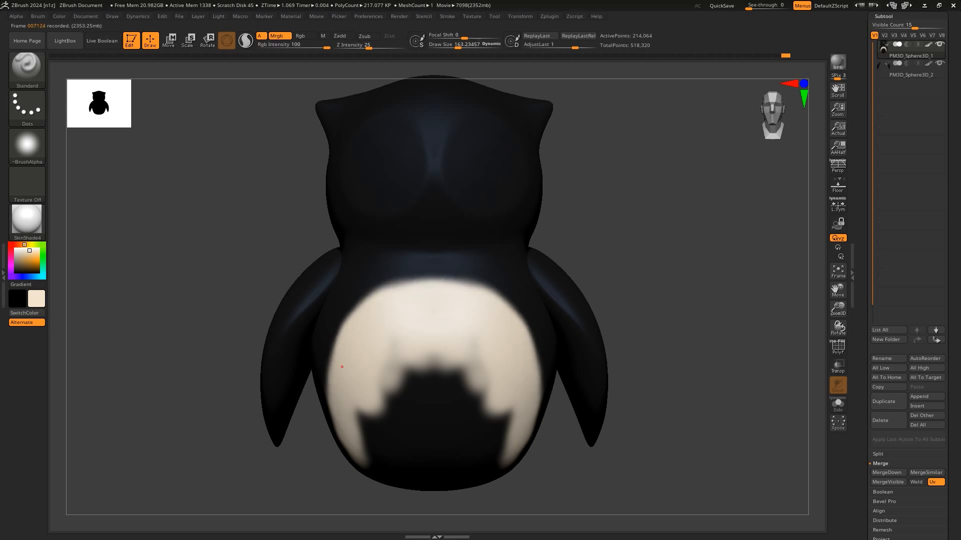
pyautogui.moveTo(364, 454)
pyautogui.mouseDown()
pyautogui.moveTo(400, 376)
pyautogui.moveTo(423, 411)
pyautogui.moveTo(468, 374)
pyautogui.mouseUp()
# Step: Fill the penguin's body and wings with dark grey, RGB 23, 23, 23
pyautogui.moveTo(463, 363); pyautogui.dragTo(563, 169, button='right')
pyautogui.moveTo(610, 271); pyautogui.dragTo(643, 252, button='right')
pyautogui.click(15, 272)
pyautogui.click(21, 270)
pyautogui.moveTo(951, 75); pyautogui.dragTo(952, 475)
pyautogui.click(884, 194)
pyautogui.click(899, 124)
pyautogui.click(883, 124)
pyautogui.click(884, 193)
pyautogui.moveTo(751, 280)
pyautogui.mouseDown(button='right')
pyautogui.moveTo(686, 282)
pyautogui.moveTo(751, 283)
pyautogui.mouseUp(button='right')
pyautogui.click(884, 124)
pyautogui.click(884, 194)
pyautogui.keyDown('alt'); pyautogui.click(548, 380); pyautogui.keyUp('alt')
pyautogui.moveTo(770, 326)
pyautogui.mouseDown(button='right')
pyautogui.moveTo(696, 328)
pyautogui.moveTo(770, 326)
pyautogui.mouseUp(button='right')
pyautogui.keyDown('alt'); pyautogui.click(453, 370); pyautogui.keyUp('alt')
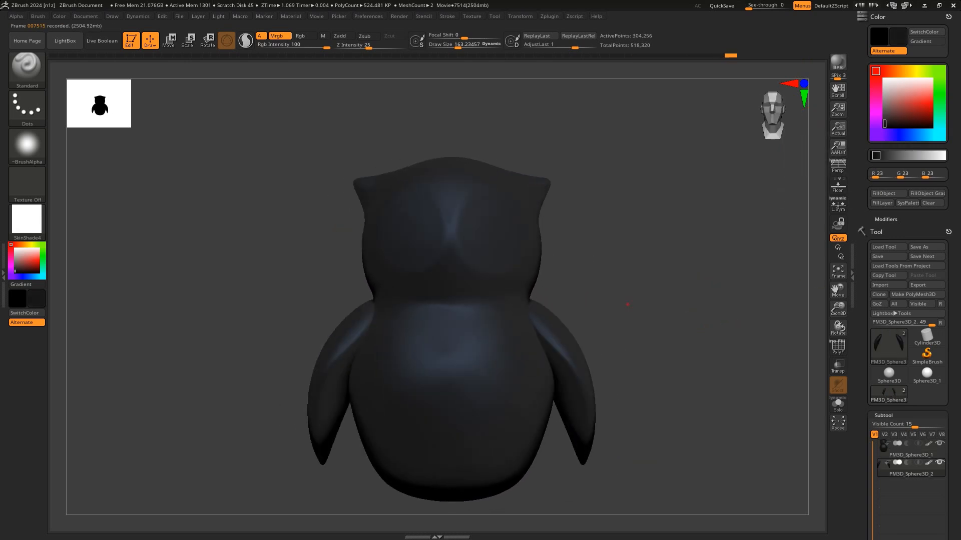
# Step: Paint an oval belly patch on the front of the body in peach, RGB 227, 198, 152
pyautogui.moveTo(701, 300); pyautogui.dragTo(716, 300, button='right')
pyautogui.click(899, 71)
pyautogui.click(931, 103)
pyautogui.keyDown('alt'); pyautogui.moveTo(454, 358); pyautogui.dragTo(447, 310, button='right'); pyautogui.keyUp('alt')
pyautogui.keyDown('ctrl'); pyautogui.moveTo(447, 310); pyautogui.dragTo(446, 287, button='right'); pyautogui.keyUp('ctrl')
pyautogui.moveTo(448, 290)
pyautogui.mouseDown()
pyautogui.moveTo(418, 343)
pyautogui.moveTo(431, 368)
pyautogui.moveTo(403, 343)
pyautogui.moveTo(392, 361)
pyautogui.moveTo(368, 280)
pyautogui.moveTo(446, 271)
pyautogui.mouseUp()
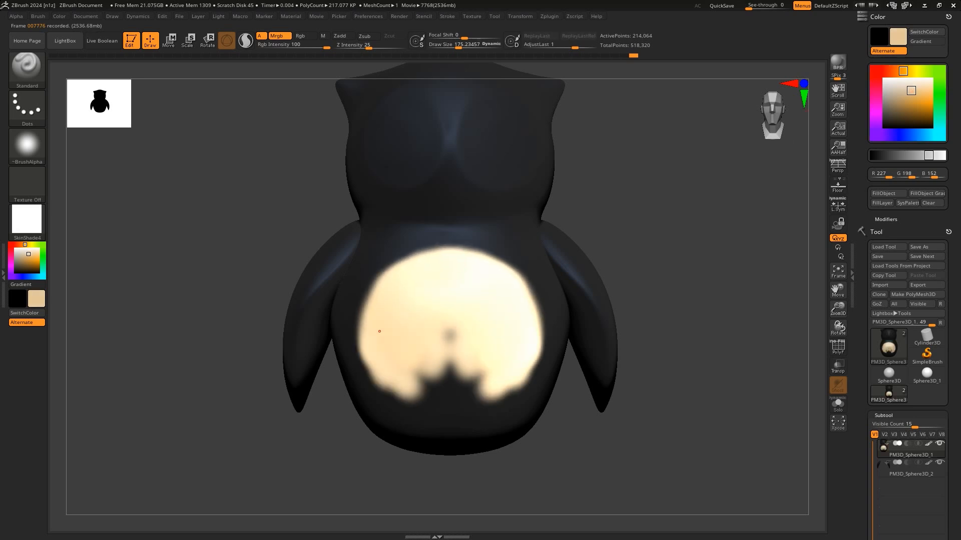
pyautogui.moveTo(395, 408)
pyautogui.mouseDown()
pyautogui.moveTo(400, 440)
pyautogui.moveTo(440, 370)
pyautogui.moveTo(427, 442)
pyautogui.mouseUp()
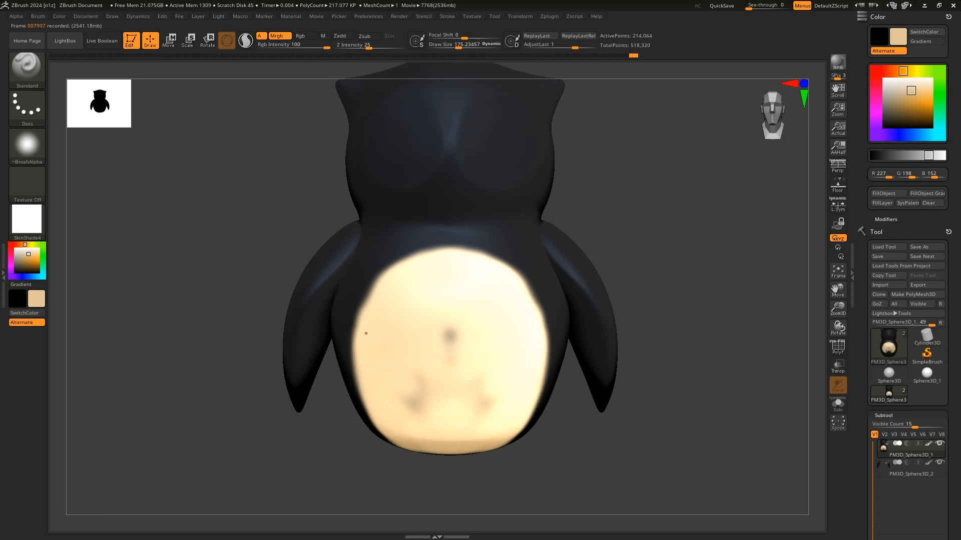
# Step: Extend the belly patch along its sides and repaint it in lighter cream, RGB 229, 213, 196
pyautogui.moveTo(451, 411); pyautogui.dragTo(486, 314, button='right')
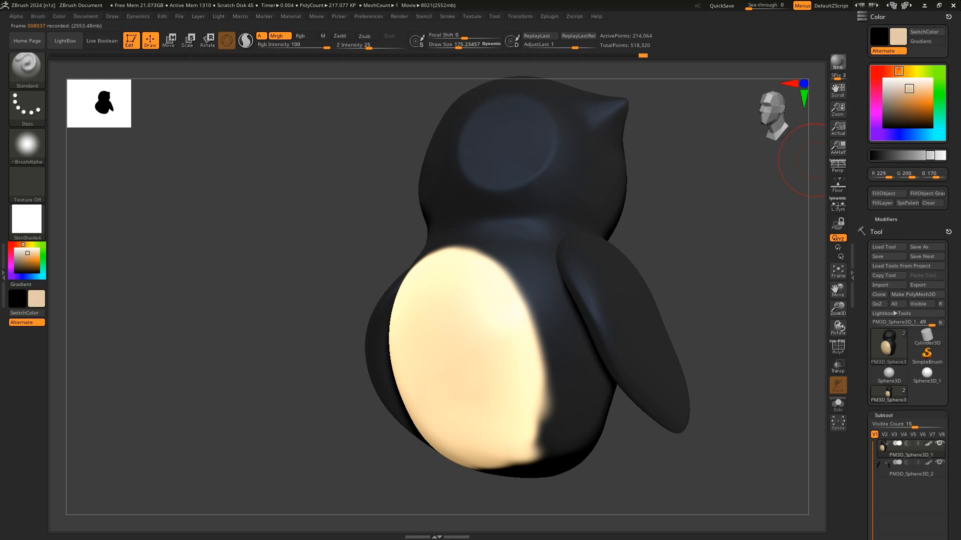
pyautogui.moveTo(539, 437); pyautogui.dragTo(545, 432)
pyautogui.moveTo(545, 432); pyautogui.dragTo(370, 332, button='right')
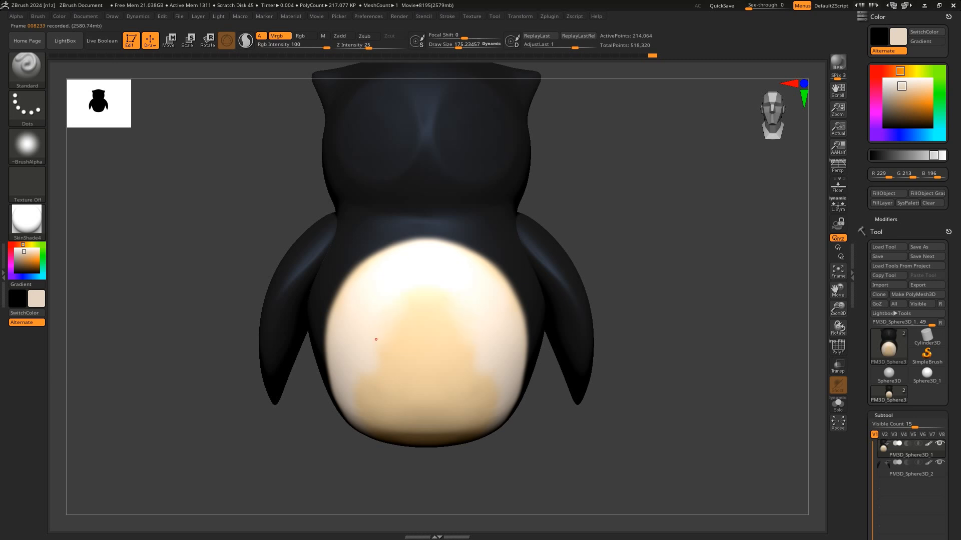
pyautogui.moveTo(376, 340); pyautogui.dragTo(427, 319)
pyautogui.moveTo(383, 348); pyautogui.dragTo(373, 372, button='right')
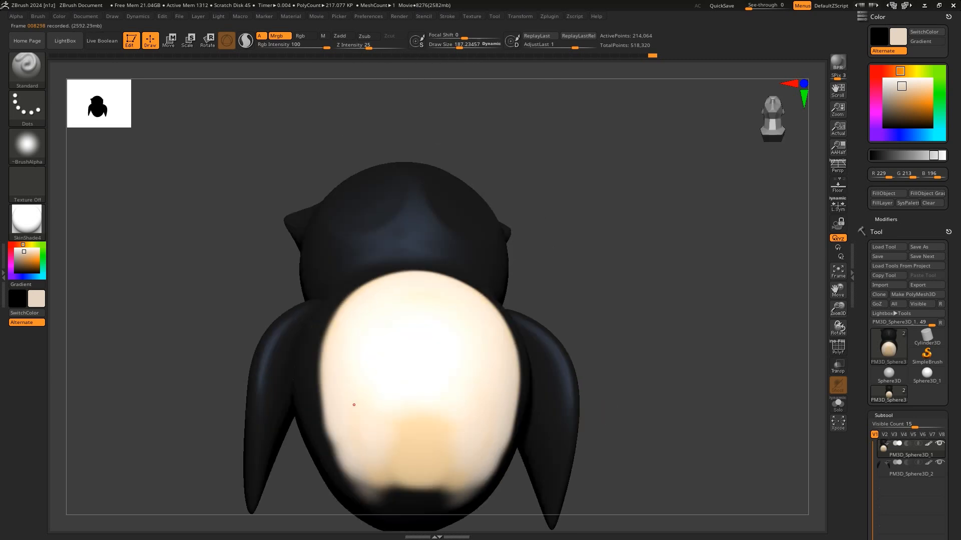
pyautogui.moveTo(392, 458); pyautogui.dragTo(388, 481)
# Step: Extend the cream belly paint across the underside of the body and even out its lower edges
pyautogui.keyDown('alt'); pyautogui.moveTo(388, 481); pyautogui.dragTo(373, 434, button='right'); pyautogui.keyUp('alt')
pyautogui.moveTo(566, 345)
pyautogui.mouseDown(button='right')
pyautogui.moveTo(583, 270)
pyautogui.moveTo(580, 233)
pyautogui.mouseUp(button='right')
pyautogui.moveTo(407, 413); pyautogui.dragTo(407, 376)
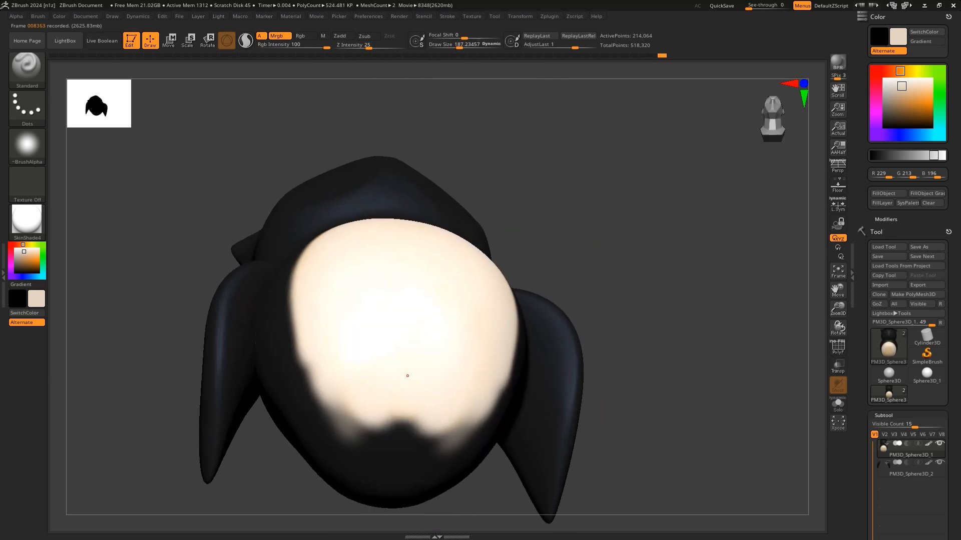
pyautogui.moveTo(317, 368)
pyautogui.mouseDown()
pyautogui.moveTo(386, 423)
pyautogui.moveTo(393, 478)
pyautogui.moveTo(354, 442)
pyautogui.mouseUp()
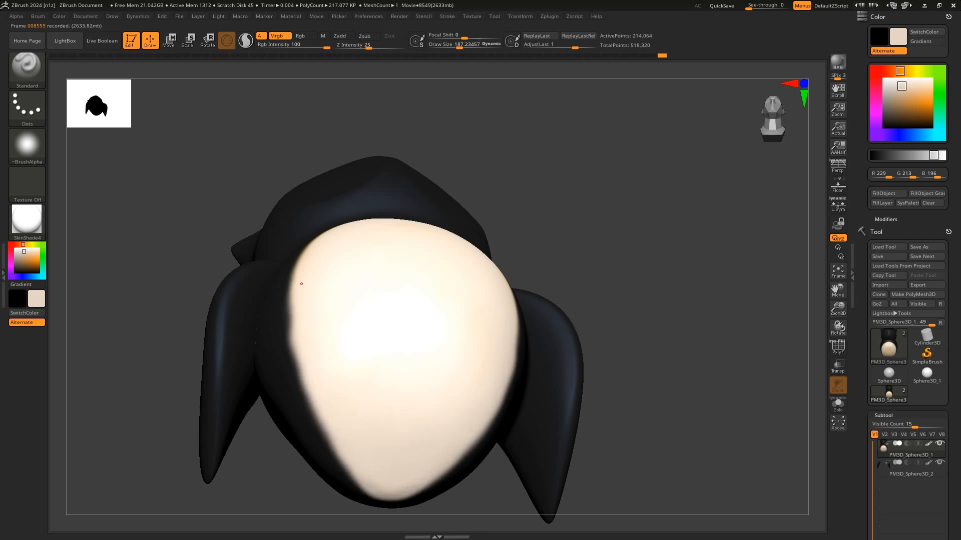
pyautogui.moveTo(299, 296); pyautogui.dragTo(332, 384, button='right')
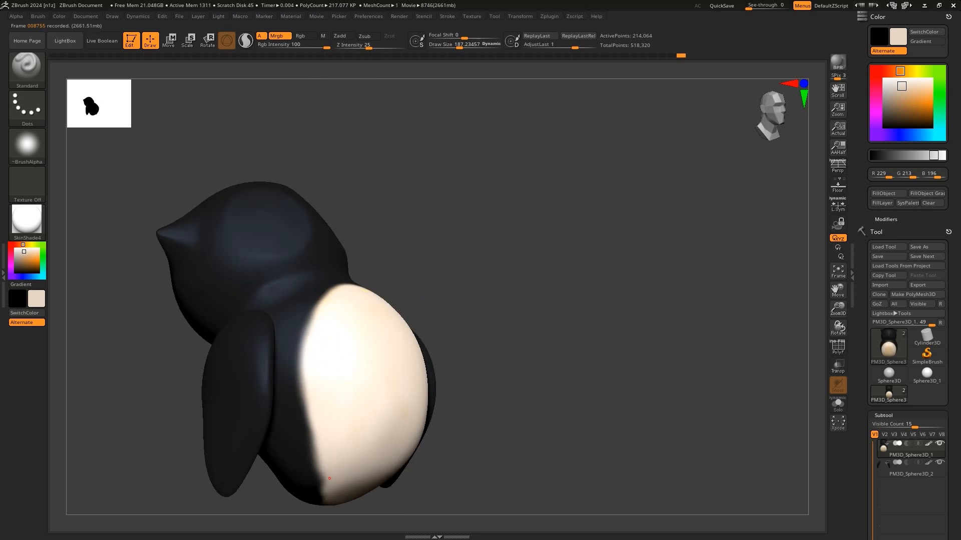
pyautogui.keyDown('shift'); pyautogui.moveTo(326, 365); pyautogui.dragTo(346, 342, button='right'); pyautogui.keyUp('shift')
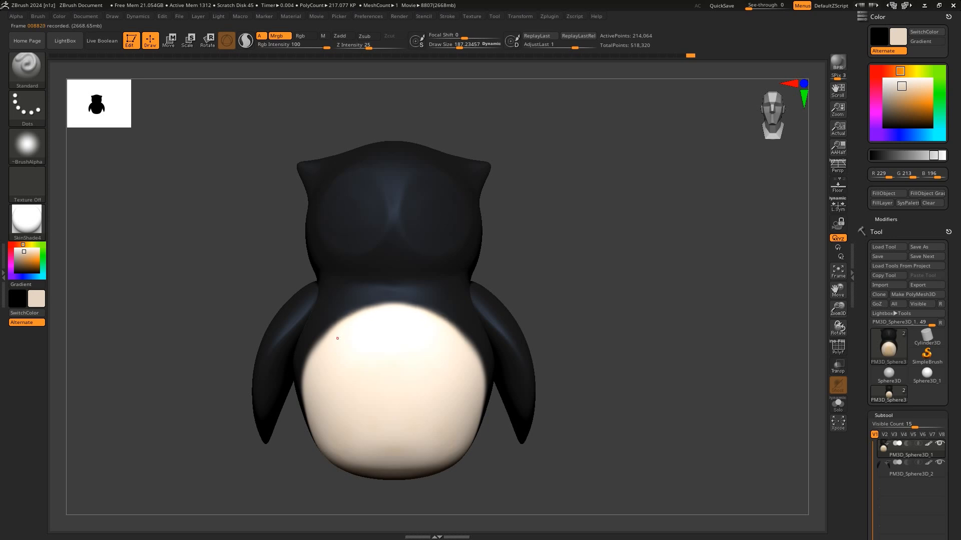
# Step: Try to rework the upper edge of the belly patch with paint strokes, then undo them
pyautogui.moveTo(352, 327); pyautogui.dragTo(409, 313, button='right')
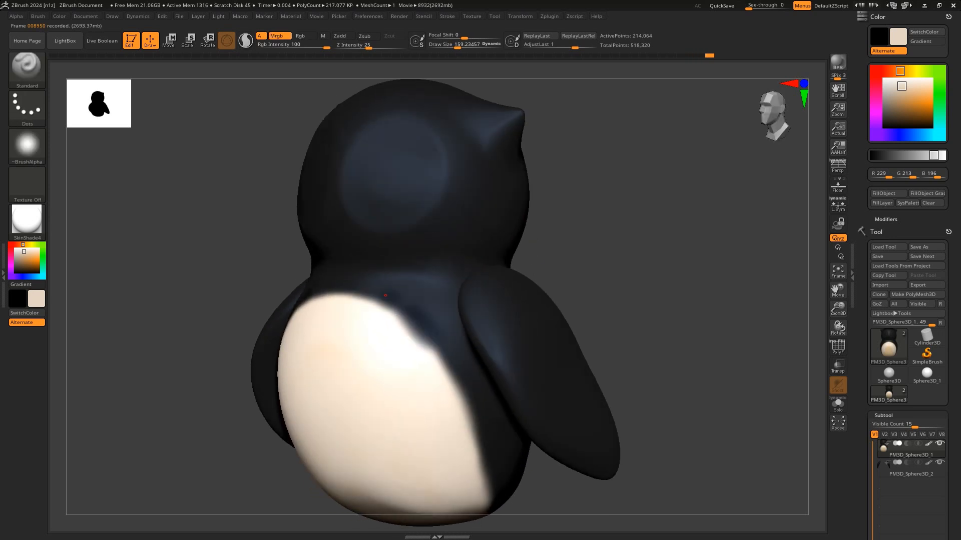
pyautogui.hotkey('ctrl', 'z')
pyautogui.keyDown('alt'); pyautogui.moveTo(425, 338); pyautogui.dragTo(390, 309); pyautogui.keyUp('alt')
pyautogui.hotkey('ctrl', 'z')
pyautogui.moveTo(574, 250); pyautogui.dragTo(536, 241, button='right')
# Step: Append a cylinder to the model and move it up above the penguin's head
pyautogui.moveTo(953, 520); pyautogui.dragTo(953, 41)
pyautogui.click(920, 315)
pyautogui.keyDown('alt'); pyautogui.moveTo(584, 230); pyautogui.dragTo(594, 258, button='right'); pyautogui.keyUp('alt')
pyautogui.press('w')
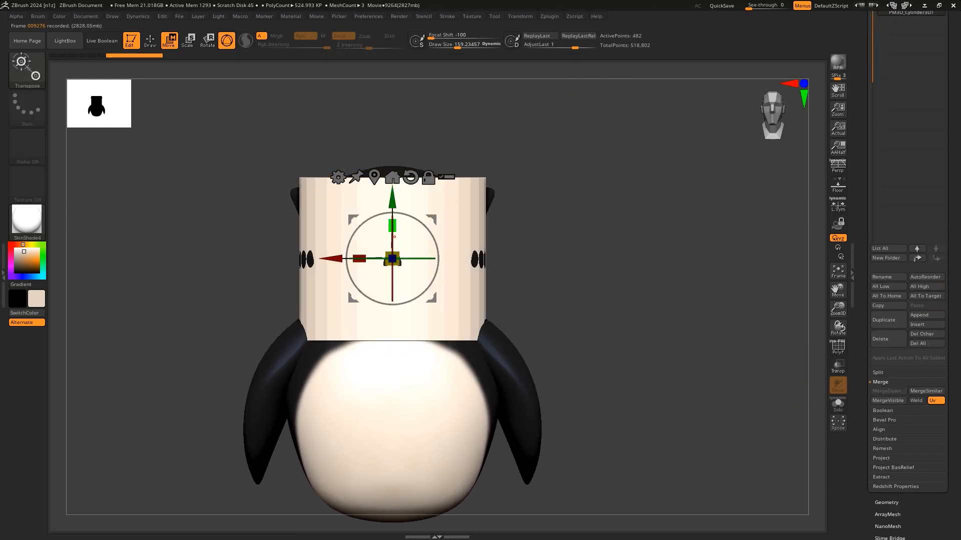
pyautogui.moveTo(392, 199); pyautogui.dragTo(392, 79)
pyautogui.keyDown('shift'); pyautogui.moveTo(575, 165); pyautogui.dragTo(575, 335, button='right'); pyautogui.keyUp('shift')
# Step: Turn on dynamic subdivision for the cylinder
pyautogui.keyDown('ctrl'); pyautogui.moveTo(576, 335); pyautogui.dragTo(689, 430, button='right'); pyautogui.keyUp('ctrl')
pyautogui.click(887, 502)
pyautogui.click(887, 254)
# Step: Shape the cylinder into a thin, forward-facing disc and lower it to head height
pyautogui.moveTo(711, 321); pyautogui.dragTo(663, 205, button='right')
pyautogui.keyDown('alt'); pyautogui.moveTo(663, 205); pyautogui.dragTo(751, 150, button='right'); pyautogui.keyUp('alt')
pyautogui.keyDown('ctrl'); pyautogui.moveTo(751, 151); pyautogui.dragTo(750, 115, button='right'); pyautogui.keyUp('ctrl')
pyautogui.moveTo(502, 146); pyautogui.dragTo(503, 189)
pyautogui.moveTo(502, 217); pyautogui.dragTo(503, 414)
pyautogui.keyDown('alt'); pyautogui.moveTo(725, 404); pyautogui.dragTo(725, 336, button='right'); pyautogui.keyUp('alt')
pyautogui.keyDown('ctrl'); pyautogui.moveTo(724, 335); pyautogui.dragTo(725, 305, button='right'); pyautogui.keyUp('ctrl')
pyautogui.moveTo(502, 282); pyautogui.dragTo(498, 297)
# Step: Bring the disc to the front of the head and scale it down over one eye socket
pyautogui.moveTo(723, 301); pyautogui.dragTo(668, 301, button='right')
pyautogui.moveTo(469, 287); pyautogui.dragTo(325, 294)
pyautogui.keyDown('shift'); pyautogui.moveTo(665, 320); pyautogui.dragTo(720, 320, button='right'); pyautogui.keyUp('shift')
pyautogui.keyDown('ctrl'); pyautogui.moveTo(720, 320); pyautogui.dragTo(721, 350, button='right'); pyautogui.keyUp('ctrl')
pyautogui.moveTo(512, 286); pyautogui.dragTo(489, 261)
pyautogui.moveTo(455, 286); pyautogui.dragTo(352, 261)
# Step: Shift the eye disc in depth so it sits against the face at the eye socket
pyautogui.moveTo(352, 261); pyautogui.dragTo(540, 268, button='right')
pyautogui.moveTo(582, 276); pyautogui.dragTo(452, 236)
pyautogui.keyDown('shift'); pyautogui.moveTo(452, 236); pyautogui.dragTo(321, 236, button='right'); pyautogui.keyUp('shift')
pyautogui.moveTo(431, 228); pyautogui.dragTo(417, 229)
pyautogui.keyDown('alt'); pyautogui.moveTo(355, 280); pyautogui.dragTo(365, 334, button='right'); pyautogui.keyUp('alt')
pyautogui.keyDown('ctrl'); pyautogui.moveTo(364, 333); pyautogui.dragTo(543, 355, button='right'); pyautogui.keyUp('ctrl')
# Step: Fine-tune the eye disc's angle and position so it follows the curve of the face
pyautogui.keyDown('shift'); pyautogui.moveTo(545, 311); pyautogui.dragTo(383, 290, button='right'); pyautogui.keyUp('shift')
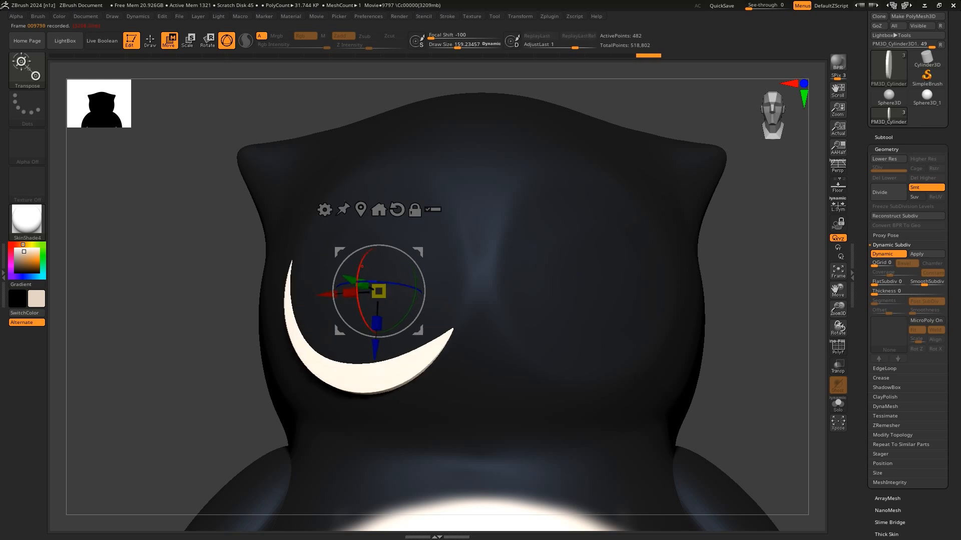
pyautogui.moveTo(386, 283); pyautogui.dragTo(388, 284)
pyautogui.moveTo(401, 285); pyautogui.dragTo(300, 288, button='right')
pyautogui.moveTo(330, 281); pyautogui.dragTo(321, 279)
pyautogui.keyDown('shift'); pyautogui.moveTo(300, 283); pyautogui.dragTo(400, 305, button='right'); pyautogui.keyUp('shift')
pyautogui.moveTo(368, 350); pyautogui.dragTo(368, 344)
pyautogui.moveTo(620, 337)
pyautogui.mouseDown(button='right')
pyautogui.moveTo(760, 340)
pyautogui.moveTo(780, 390)
pyautogui.mouseUp(button='right')
# Step: Try a sculpting stroke on the eye disc, then undo it
pyautogui.press('q')
pyautogui.moveTo(645, 187)
pyautogui.mouseDown(button='right')
pyautogui.moveTo(506, 185)
pyautogui.moveTo(661, 195)
pyautogui.mouseUp(button='right')
pyautogui.moveTo(400, 280); pyautogui.dragTo(413, 259)
pyautogui.hotkey('ctrl', 'z')
# Step: Switch to the Move brush and try applying the eye disc's dynamic subdivision while isolating the disc
pyautogui.moveTo(601, 260); pyautogui.dragTo(520, 251, button='right')
pyautogui.press('b')
pyautogui.press('m')
pyautogui.press('v')
pyautogui.moveTo(650, 261)
pyautogui.mouseDown(button='right')
pyautogui.moveTo(540, 255)
pyautogui.moveTo(560, 260)
pyautogui.moveTo(551, 277)
pyautogui.mouseUp(button='right')
pyautogui.click(926, 254)
pyautogui.click(838, 404)
pyautogui.moveTo(410, 285); pyautogui.dragTo(330, 235, button='right')
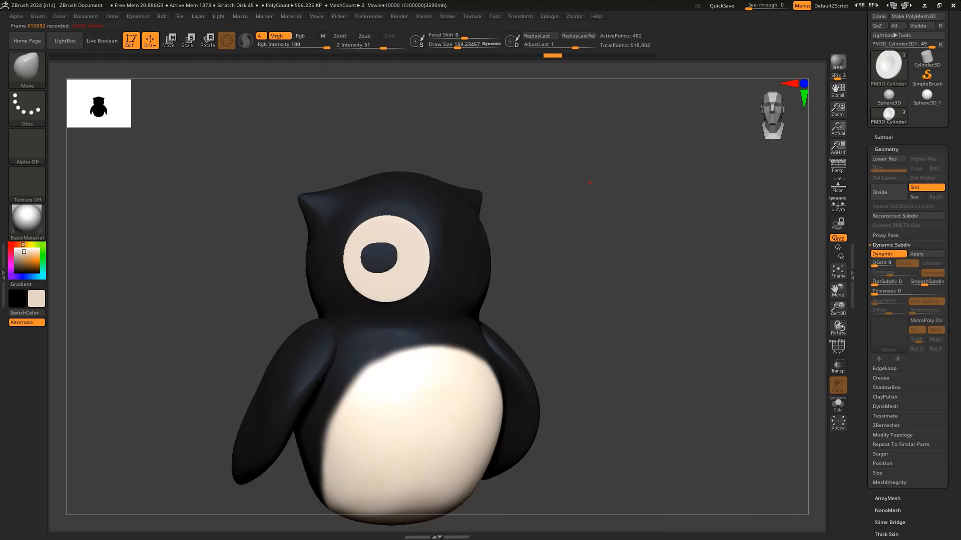
# Step: Move the eye disc forward out of the head so its front face is clear of the surface
pyautogui.moveTo(590, 183); pyautogui.dragTo(545, 185, button='right')
pyautogui.press('w')
pyautogui.moveTo(700, 240)
pyautogui.keyDown('ctrl'); pyautogui.mouseDown(button='right')
pyautogui.moveTo(706, 300)
pyautogui.moveTo(701, 246)
pyautogui.mouseUp(button='right'); pyautogui.keyUp('ctrl')
pyautogui.moveTo(130, 250)
pyautogui.mouseDown(button='right')
pyautogui.moveTo(228, 262)
pyautogui.moveTo(145, 256)
pyautogui.mouseUp(button='right')
pyautogui.moveTo(651, 250); pyautogui.dragTo(560, 250, button='right')
pyautogui.moveTo(383, 265); pyautogui.dragTo(369, 263)
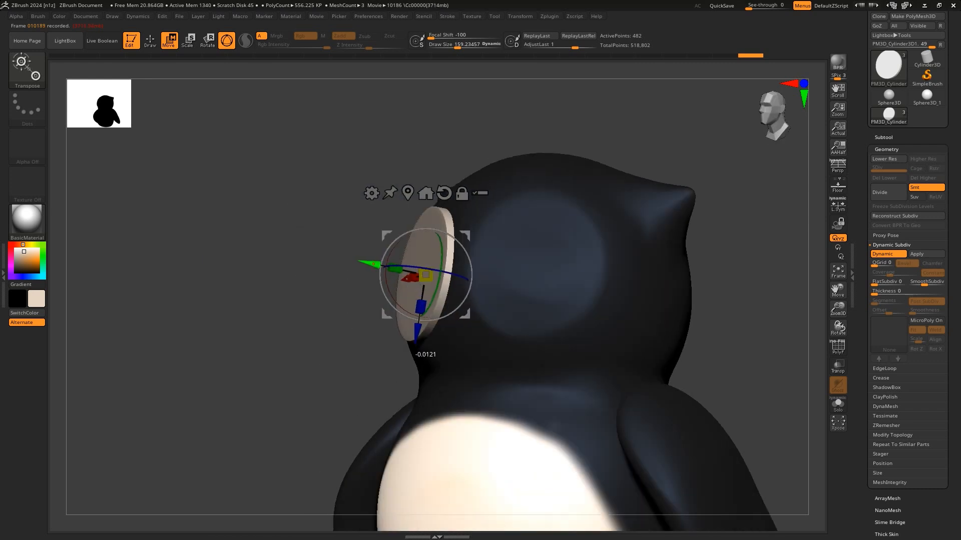
# Step: Switch the eye disc's material to the SkinShade4 material
pyautogui.press('q')
pyautogui.moveTo(600, 201); pyautogui.dragTo(651, 200, button='right')
pyautogui.click(27, 219)
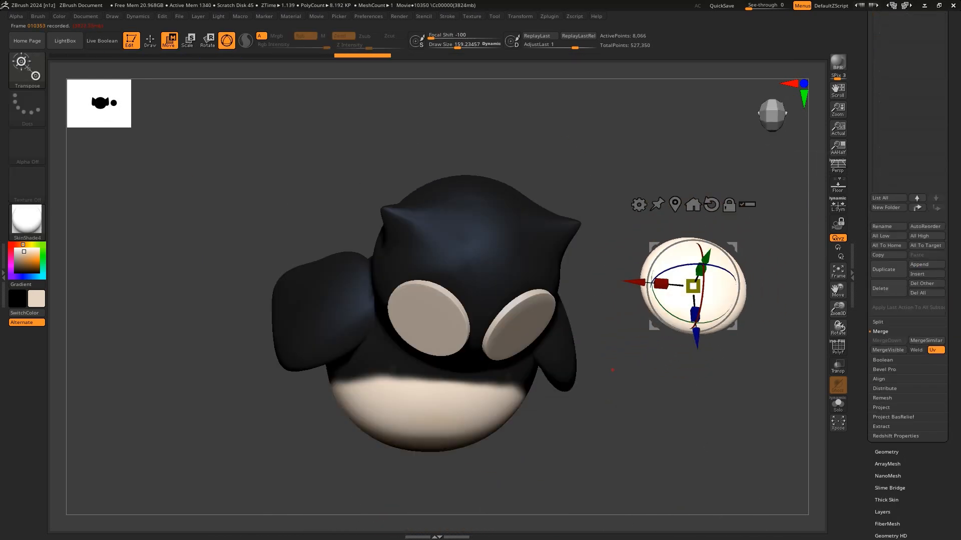
# Step: Flatten the appended sphere beside the head and rotate it to face forward as a pupil
pyautogui.keyDown('shift'); pyautogui.moveTo(612, 371); pyautogui.dragTo(612, 301, button='right'); pyautogui.keyUp('shift')
pyautogui.moveTo(693, 253); pyautogui.dragTo(693, 278)
pyautogui.moveTo(633, 285); pyautogui.dragTo(564, 285)
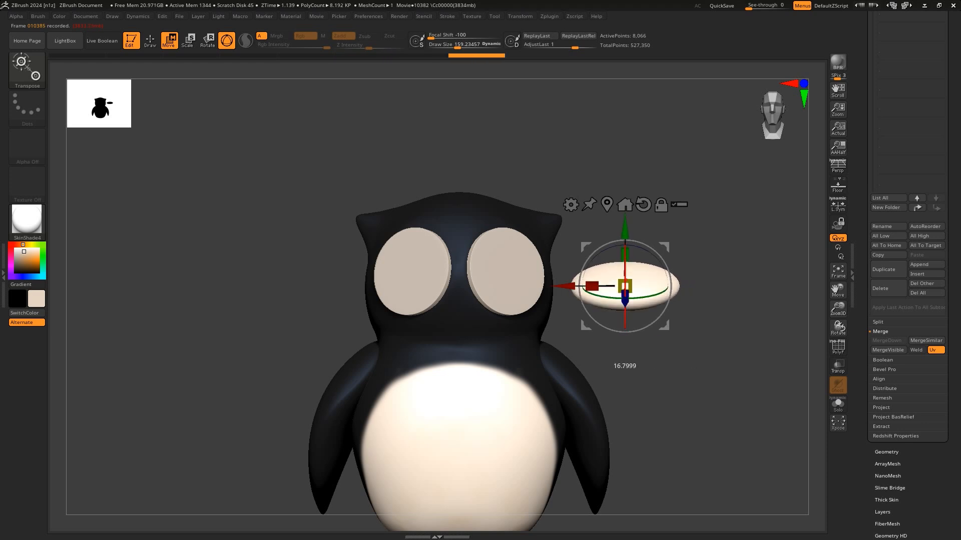
pyautogui.moveTo(624, 250); pyautogui.dragTo(624, 320)
# Step: Move the flattened pupil sphere onto the front of one eye disc
pyautogui.moveTo(563, 287); pyautogui.dragTo(507, 286)
pyautogui.keyDown('shift'); pyautogui.moveTo(364, 293); pyautogui.dragTo(470, 295, button='right'); pyautogui.keyUp('shift')
pyautogui.moveTo(481, 286); pyautogui.dragTo(618, 285)
pyautogui.keyDown('shift'); pyautogui.moveTo(612, 320); pyautogui.dragTo(510, 320, button='right'); pyautogui.keyUp('shift')
pyautogui.moveTo(429, 273); pyautogui.dragTo(476, 273)
pyautogui.keyDown('ctrl'); pyautogui.moveTo(320, 280); pyautogui.dragTo(321, 320, button='right'); pyautogui.keyUp('ctrl')
pyautogui.moveTo(502, 309); pyautogui.dragTo(484, 309)
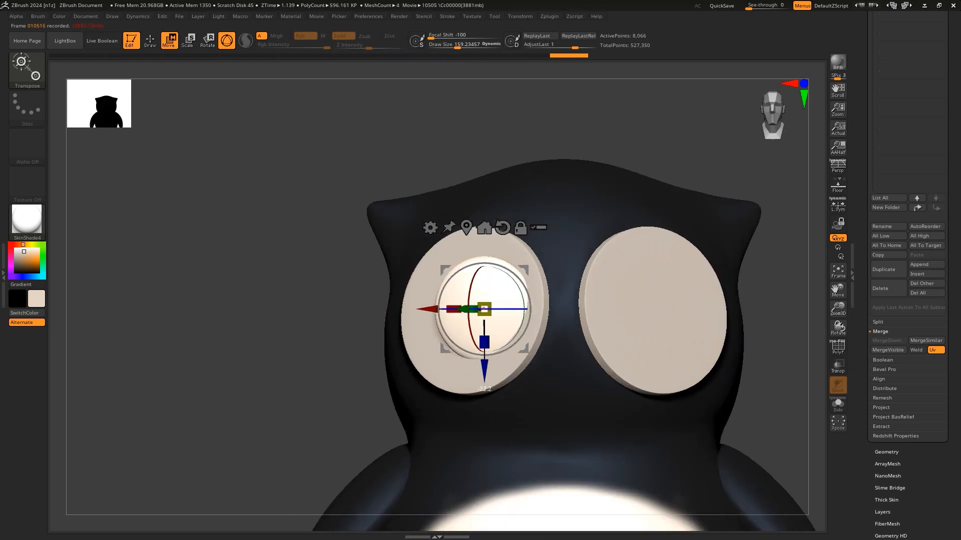
# Step: Adjust the pupil's depth so it is seated in the surface of the eye disc
pyautogui.moveTo(503, 305); pyautogui.dragTo(605, 307, button='right')
pyautogui.moveTo(531, 308); pyautogui.dragTo(521, 307)
pyautogui.moveTo(520, 308); pyautogui.dragTo(362, 305, button='right')
pyautogui.moveTo(436, 281); pyautogui.dragTo(437, 281)
pyautogui.moveTo(432, 284)
pyautogui.mouseDown(button='right')
pyautogui.moveTo(576, 280)
pyautogui.moveTo(475, 280)
pyautogui.mouseUp(button='right')
# Step: Colour the pupil black and choose a material for it
pyautogui.press('q')
pyautogui.moveTo(446, 171)
pyautogui.keyDown('ctrl'); pyautogui.mouseDown(button='right')
pyautogui.moveTo(445, 122)
pyautogui.moveTo(495, 65)
pyautogui.moveTo(446, 122)
pyautogui.moveTo(446, 170)
pyautogui.mouseUp(button='right'); pyautogui.keyUp('ctrl')
pyautogui.moveTo(24, 252); pyautogui.dragTo(15, 273)
pyautogui.click(27, 219)
pyautogui.moveTo(959, 171); pyautogui.dragTo(960, 500)
# Step: Sample the cream from the model as the active colour
pyautogui.moveTo(15, 273); pyautogui.dragTo(14, 247)
pyautogui.keyDown('ctrl'); pyautogui.moveTo(332, 170); pyautogui.dragTo(333, 75, button='right'); pyautogui.keyUp('ctrl')
pyautogui.press('c')
pyautogui.moveTo(625, 111); pyautogui.dragTo(651, 110, button='right')
pyautogui.keyDown('ctrl'); pyautogui.moveTo(651, 150); pyautogui.dragTo(651, 110, button='right'); pyautogui.keyUp('ctrl')
pyautogui.keyDown('ctrl'); pyautogui.moveTo(651, 110); pyautogui.dragTo(650, 179, button='right'); pyautogui.keyUp('ctrl')
pyautogui.press('w')
pyautogui.moveTo(335, 256)
pyautogui.mouseDown(button='right')
pyautogui.moveTo(260, 285)
pyautogui.moveTo(315, 267)
pyautogui.moveTo(281, 268)
pyautogui.mouseUp(button='right')
pyautogui.press('q')
pyautogui.keyDown('ctrl'); pyautogui.moveTo(280, 268); pyautogui.dragTo(280, 225, button='right'); pyautogui.keyUp('ctrl')
# Step: Append a sphere for the beak and select it as the active subtool
pyautogui.moveTo(954, 460); pyautogui.dragTo(954, 31)
pyautogui.click(919, 366)
pyautogui.click(575, 404)
pyautogui.click(911, 96)
pyautogui.moveTo(601, 250); pyautogui.dragTo(700, 250, button='right')
pyautogui.press('w')
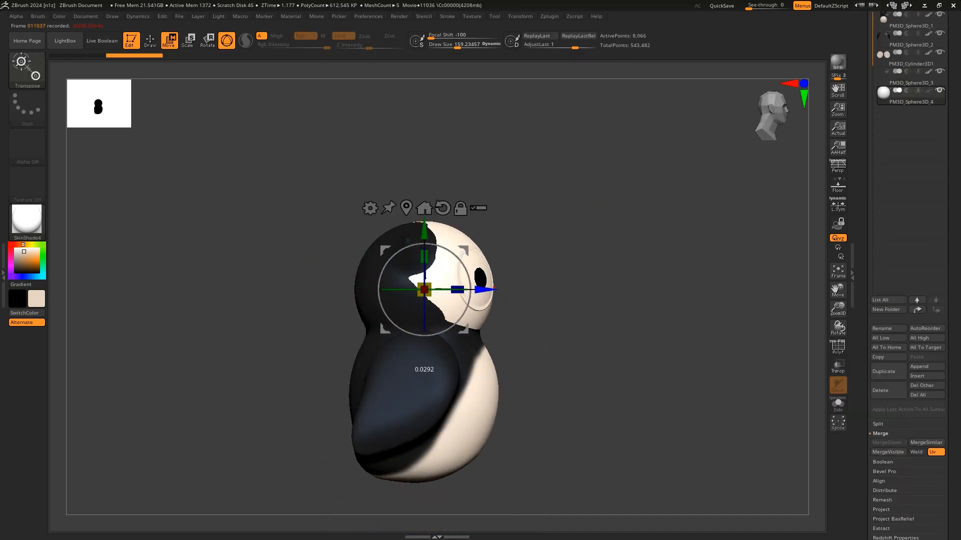
# Step: Move the beak sphere in front of the face, scale it down and stretch its height and width
pyautogui.moveTo(484, 290); pyautogui.dragTo(670, 290)
pyautogui.moveTo(609, 290); pyautogui.dragTo(580, 310)
pyautogui.keyDown('ctrl'); pyautogui.moveTo(689, 226); pyautogui.dragTo(600, 276, button='right'); pyautogui.keyUp('ctrl')
pyautogui.moveTo(549, 254); pyautogui.dragTo(549, 229)
pyautogui.moveTo(516, 287); pyautogui.dragTo(507, 287)
# Step: Reshape the beak sphere with the gizmo deformer so it narrows towards the top
pyautogui.keyDown('ctrl'); pyautogui.moveTo(689, 323); pyautogui.dragTo(689, 283, button='right'); pyautogui.keyUp('ctrl')
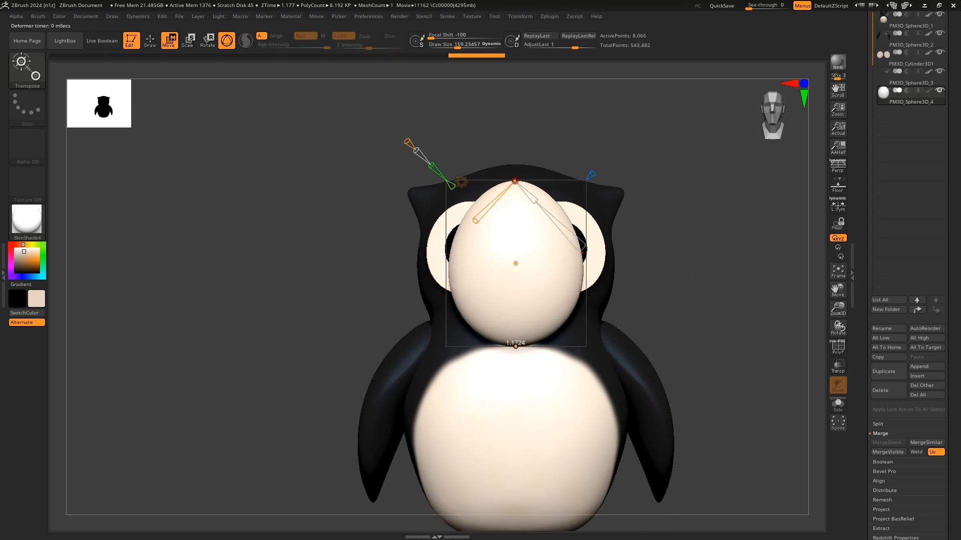
pyautogui.moveTo(589, 339); pyautogui.dragTo(556, 305)
pyautogui.moveTo(665, 300); pyautogui.dragTo(741, 300, button='right')
pyautogui.press('q')
# Step: Reopen the gizmo deformer on the beak and adjust its shape with the cone handle
pyautogui.press('w')
pyautogui.click(461, 182)
pyautogui.moveTo(666, 300)
pyautogui.mouseDown(button='right')
pyautogui.moveTo(716, 300)
pyautogui.moveTo(565, 300)
pyautogui.mouseUp(button='right')
pyautogui.moveTo(418, 184); pyautogui.dragTo(440, 206)
pyautogui.press('q')
# Step: Make a small depth adjustment to the beak so it fits against the face
pyautogui.moveTo(665, 301); pyautogui.dragTo(751, 300, button='right')
pyautogui.press('w')
pyautogui.moveTo(541, 286); pyautogui.dragTo(532, 286)
pyautogui.moveTo(689, 301); pyautogui.dragTo(581, 300, button='right')
# Step: Flatten the beak's front into broad upper and lower planes with the Flatten brush
pyautogui.press('q')
pyautogui.moveTo(581, 229)
pyautogui.mouseDown(button='right')
pyautogui.moveTo(461, 239)
pyautogui.moveTo(452, 330)
pyautogui.moveTo(434, 240)
pyautogui.mouseUp(button='right')
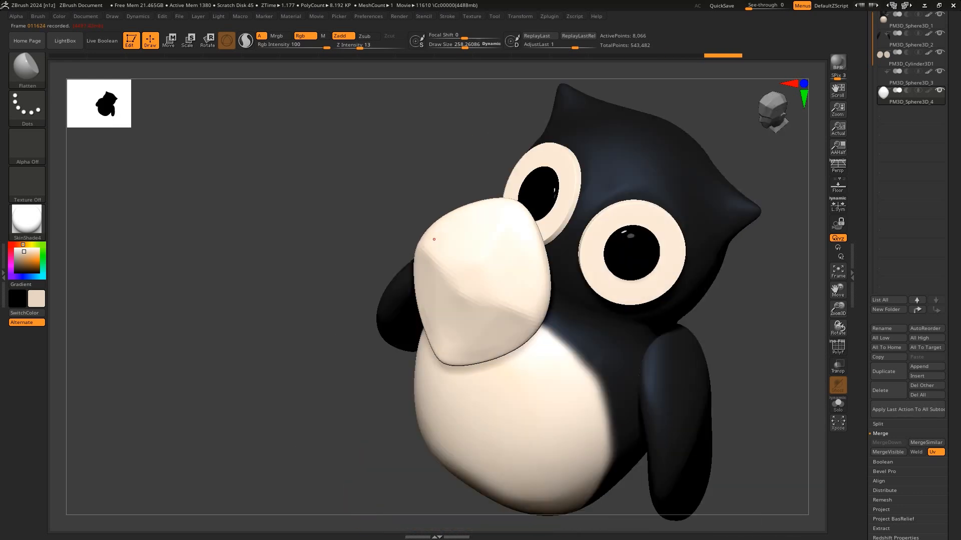
# Step: Try to carve crease lines down the beak's centre and across its middle with the DamStandard brush
pyautogui.press('b')
pyautogui.press('d')
pyautogui.press('s')
pyautogui.keyDown('shift'); pyautogui.moveTo(488, 272); pyautogui.dragTo(496, 182, button='right'); pyautogui.keyUp('shift')
pyautogui.moveTo(501, 312); pyautogui.dragTo(502, 325)
pyautogui.hotkey('ctrl', 'z')
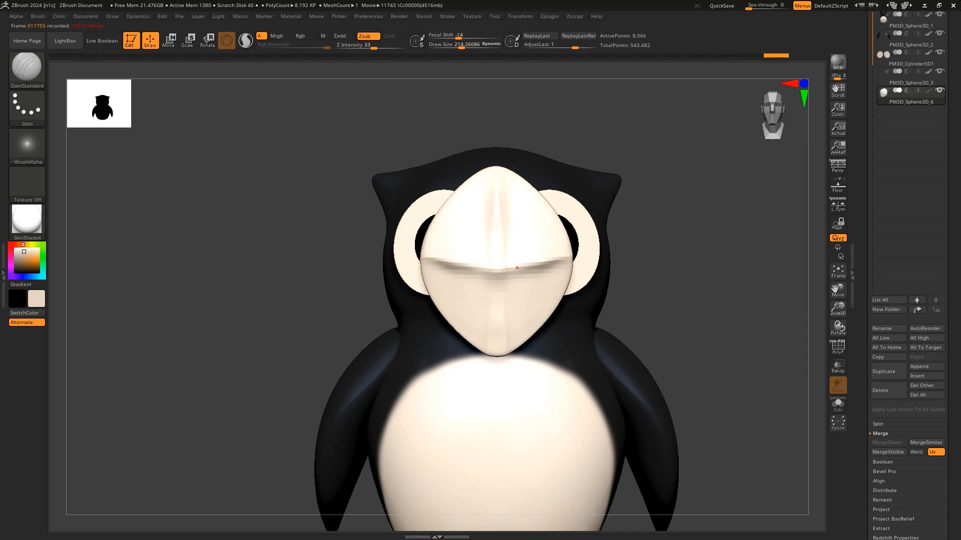
pyautogui.moveTo(477, 268); pyautogui.dragTo(494, 271)
# Step: Undo the DamStandard crease strokes on the beak
pyautogui.moveTo(495, 296)
pyautogui.mouseDown(button='right')
pyautogui.moveTo(401, 301)
pyautogui.moveTo(580, 296)
pyautogui.moveTo(466, 290)
pyautogui.mouseUp(button='right')
pyautogui.hotkey('ctrl', 'z')
pyautogui.hotkey('ctrl', 'z')
pyautogui.hotkey('ctrl', 'z')
pyautogui.hotkey('ctrl', 'z')
pyautogui.hotkey('ctrl', 'z')
pyautogui.hotkey('ctrl', 'z')
pyautogui.hotkey('ctrl', 'z')
pyautogui.hotkey('ctrl', 'z')
pyautogui.hotkey('ctrl', 'z')
pyautogui.hotkey('ctrl', 'z')
pyautogui.hotkey('ctrl', 'z')
pyautogui.hotkey('ctrl', 'z')
pyautogui.hotkey('ctrl', 'z')
pyautogui.hotkey('ctrl', 'z')
pyautogui.hotkey('ctrl', 'z')
# Step: Crease the beak lightly with the DamStandard brush at Z Intensity 5 and DynaMesh it at resolution 128
pyautogui.moveTo(377, 45); pyautogui.dragTo(351, 45)
pyautogui.moveTo(495, 176); pyautogui.dragTo(498, 179)
pyautogui.moveTo(544, 305)
pyautogui.mouseDown(button='right')
pyautogui.moveTo(475, 303)
pyautogui.moveTo(522, 300)
pyautogui.mouseUp(button='right')
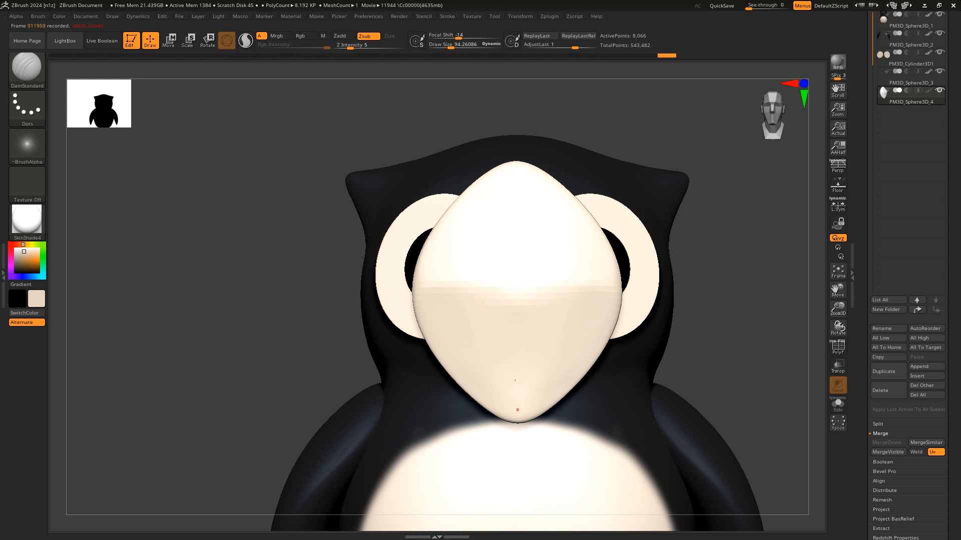
pyautogui.moveTo(519, 392); pyautogui.dragTo(435, 390, button='right')
pyautogui.moveTo(370, 308); pyautogui.dragTo(422, 311, button='right')
pyautogui.click(888, 185)
# Step: Move the beak forward clear of the face, adjust its proportions with the gizmo and refresh its DynaMesh
pyautogui.moveTo(120, 253); pyautogui.dragTo(270, 248, button='right')
pyautogui.press('w')
pyautogui.click(439, 212)
pyautogui.moveTo(493, 293); pyautogui.dragTo(517, 294)
pyautogui.moveTo(494, 163); pyautogui.dragTo(461, 166)
pyautogui.moveTo(517, 294); pyautogui.dragTo(542, 290)
pyautogui.moveTo(621, 296); pyautogui.dragTo(491, 295, button='right')
pyautogui.moveTo(495, 423); pyautogui.dragTo(492, 441)
pyautogui.press('q')
pyautogui.moveTo(370, 260); pyautogui.dragTo(265, 251, button='right')
pyautogui.keyDown('ctrl'); pyautogui.moveTo(258, 248); pyautogui.dragTo(280, 285); pyautogui.keyUp('ctrl')
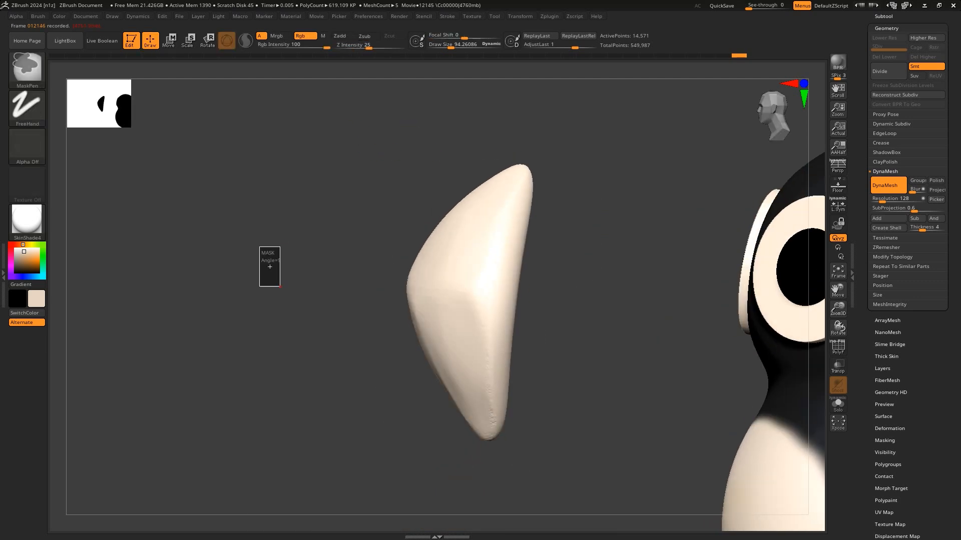
# Step: Define ridges down the beak's centre and across its sides with the DamStandard brush at Z Intensity 10
pyautogui.press('b')
pyautogui.press('d')
pyautogui.press('s')
pyautogui.moveTo(281, 285); pyautogui.dragTo(340, 321, button='right')
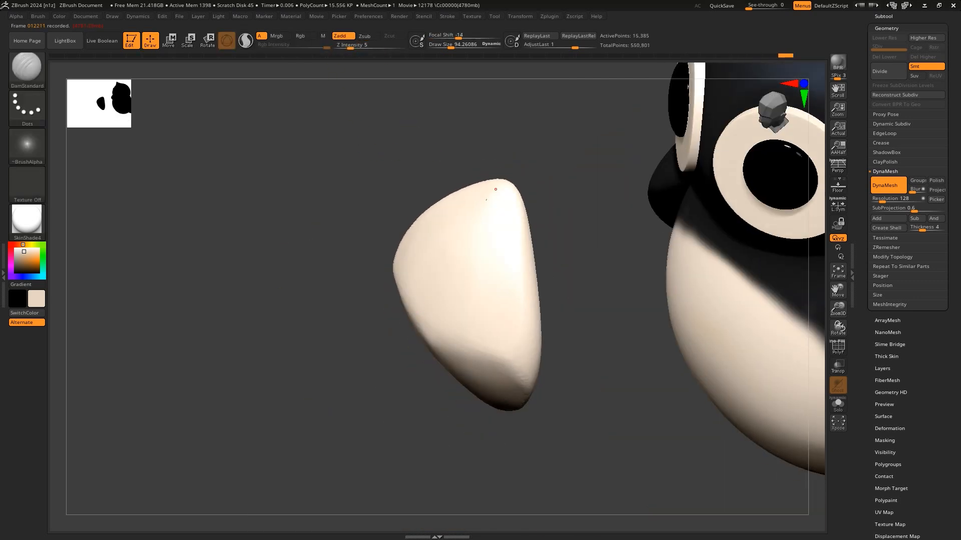
pyautogui.moveTo(485, 200); pyautogui.dragTo(572, 185, button='right')
pyautogui.moveTo(522, 273); pyautogui.dragTo(509, 224, button='right')
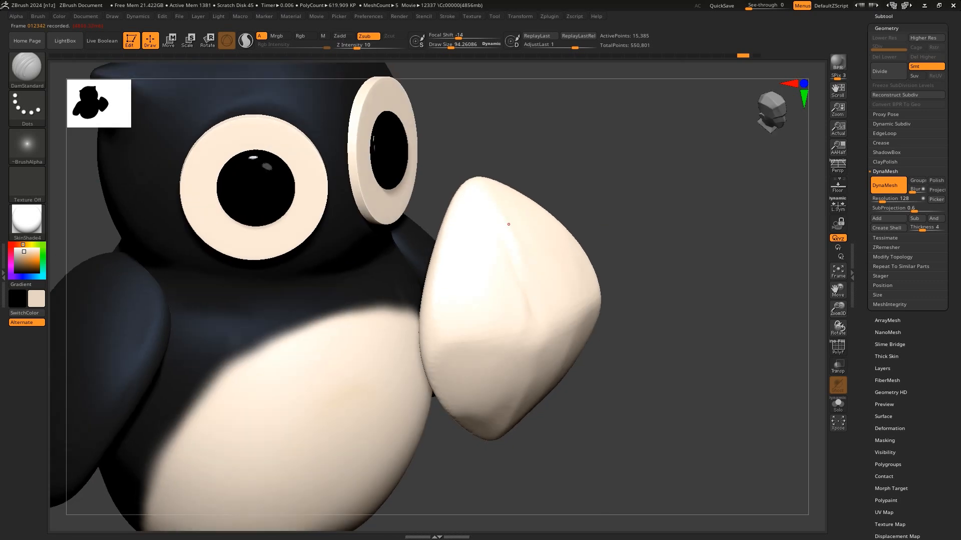
pyautogui.moveTo(640, 400); pyautogui.dragTo(541, 320, button='right')
pyautogui.moveTo(536, 430); pyautogui.dragTo(444, 328, button='right')
pyautogui.moveTo(552, 329); pyautogui.dragTo(441, 286, button='right')
# Step: Flatten the beak's surfaces between the ridges into clean planes with the Flatten brush
pyautogui.press('b')
pyautogui.press('f')
pyautogui.press('l')
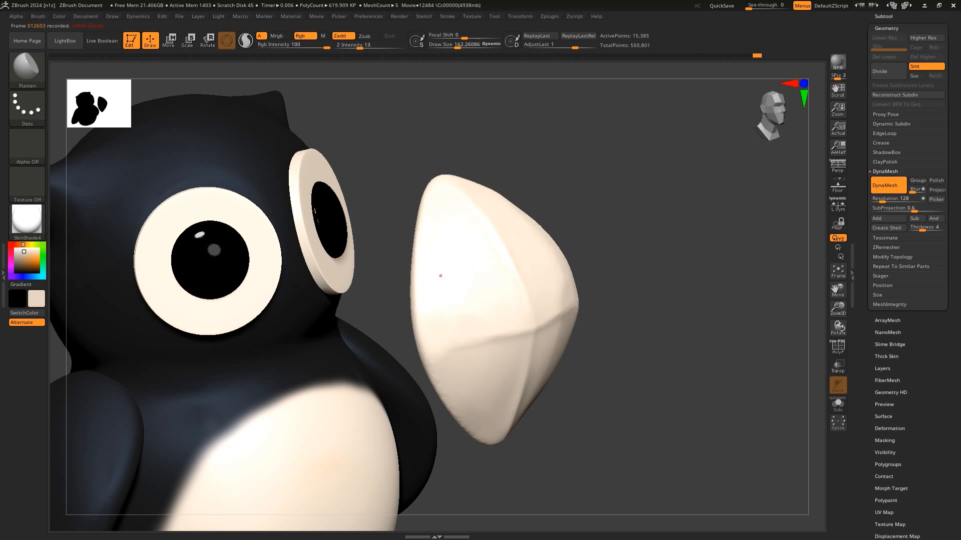
pyautogui.moveTo(440, 276); pyautogui.dragTo(404, 279, button='right')
pyautogui.moveTo(458, 306)
pyautogui.mouseDown(button='right')
pyautogui.moveTo(454, 285)
pyautogui.moveTo(452, 299)
pyautogui.mouseUp(button='right')
pyautogui.moveTo(471, 367); pyautogui.dragTo(379, 292, button='right')
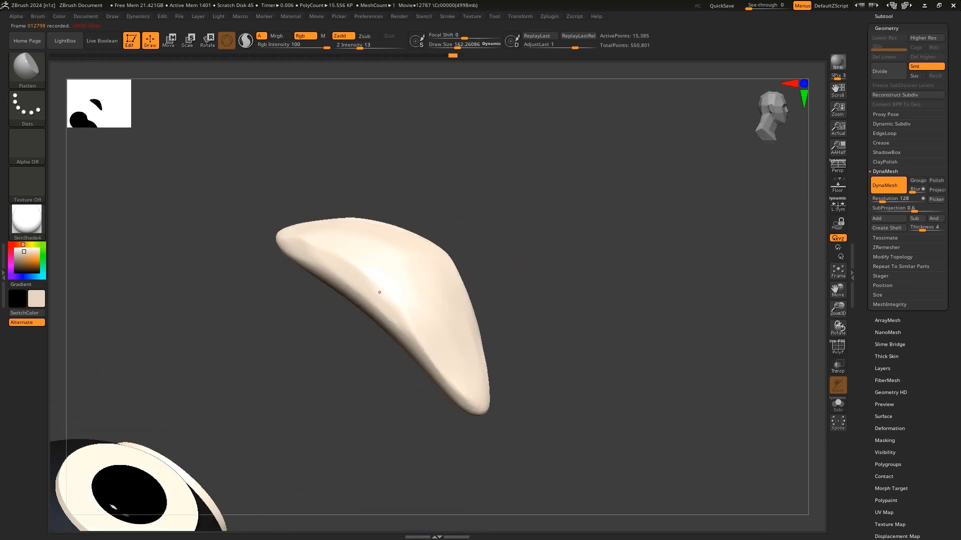
pyautogui.moveTo(406, 333); pyautogui.dragTo(352, 217, button='right')
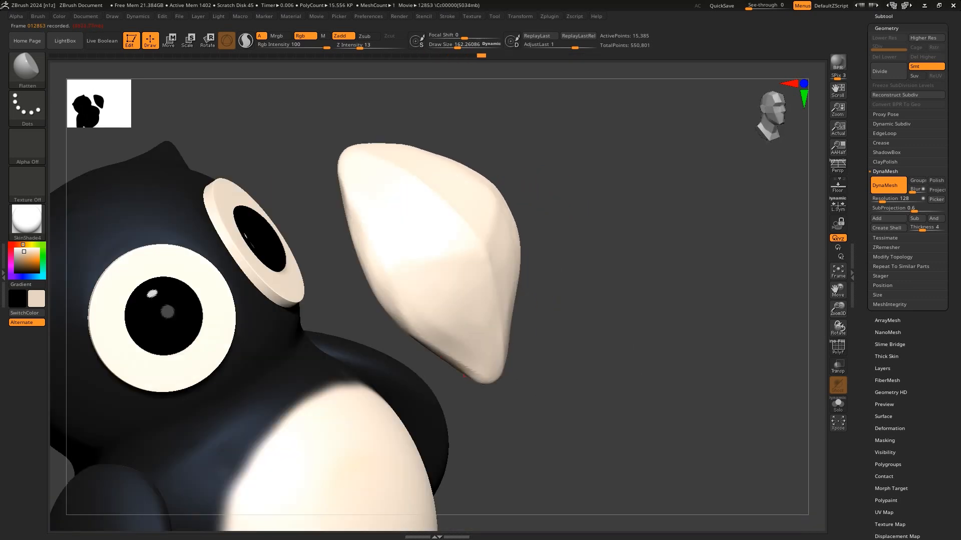
pyautogui.moveTo(476, 379); pyautogui.dragTo(358, 209, button='right')
pyautogui.moveTo(365, 244); pyautogui.dragTo(600, 280, button='right')
pyautogui.keyDown('ctrl'); pyautogui.moveTo(601, 280); pyautogui.dragTo(600, 210, button='right'); pyautogui.keyUp('ctrl')
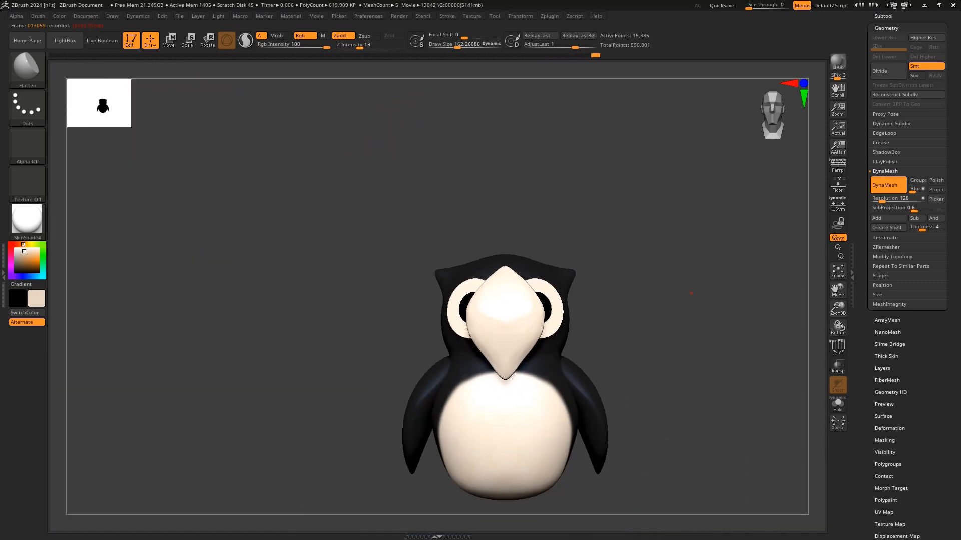
# Step: Scale the beak down and seat it against the face, centred just below and between the eyes
pyautogui.press('w')
pyautogui.moveTo(505, 325); pyautogui.dragTo(465, 345)
pyautogui.moveTo(505, 269); pyautogui.dragTo(505, 296)
pyautogui.moveTo(626, 301); pyautogui.dragTo(730, 300, button='right')
pyautogui.moveTo(570, 353); pyautogui.dragTo(478, 329)
pyautogui.moveTo(478, 330)
pyautogui.mouseDown(button='right')
pyautogui.moveTo(620, 325)
pyautogui.moveTo(516, 326)
pyautogui.mouseUp(button='right')
pyautogui.moveTo(370, 328); pyautogui.dragTo(365, 328)
pyautogui.press('q')
pyautogui.moveTo(145, 325)
pyautogui.mouseDown(button='right')
pyautogui.moveTo(65, 327)
pyautogui.moveTo(503, 306)
pyautogui.moveTo(488, 350)
pyautogui.moveTo(502, 381)
pyautogui.mouseUp(button='right')
pyautogui.moveTo(500, 335); pyautogui.dragTo(468, 324, button='right')
pyautogui.moveTo(629, 219); pyautogui.dragTo(591, 225)
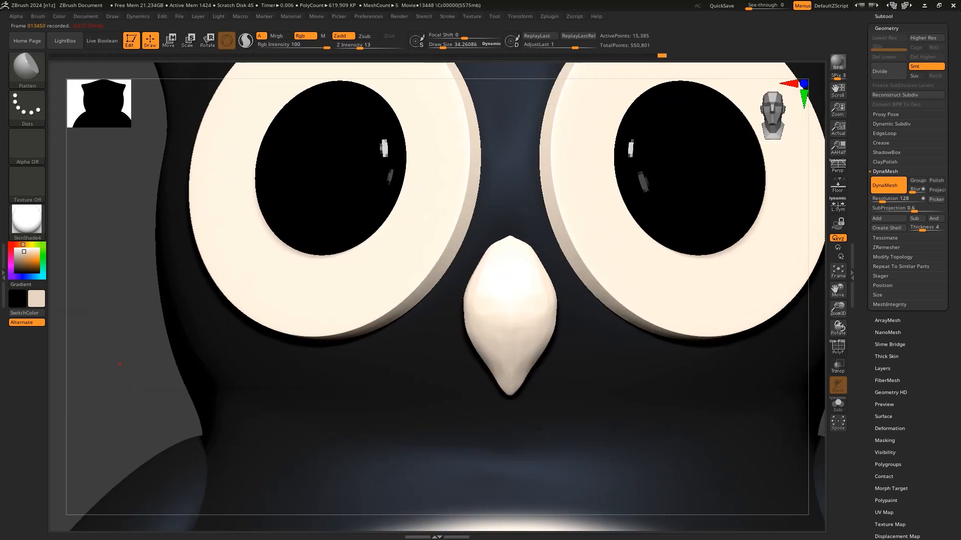
# Step: Colour the beak light orange and smooth its surface
pyautogui.keyDown('ctrl'); pyautogui.moveTo(590, 225); pyautogui.dragTo(591, 150, button='right'); pyautogui.keyUp('ctrl')
pyautogui.click(31, 257)
pyautogui.moveTo(640, 273)
pyautogui.keyDown('alt'); pyautogui.mouseDown()
pyautogui.moveTo(578, 208)
pyautogui.moveTo(493, 215)
pyautogui.moveTo(581, 215)
pyautogui.mouseUp(); pyautogui.keyUp('alt')
pyautogui.keyDown('ctrl'); pyautogui.moveTo(581, 215); pyautogui.dragTo(583, 315, button='right'); pyautogui.keyUp('ctrl')
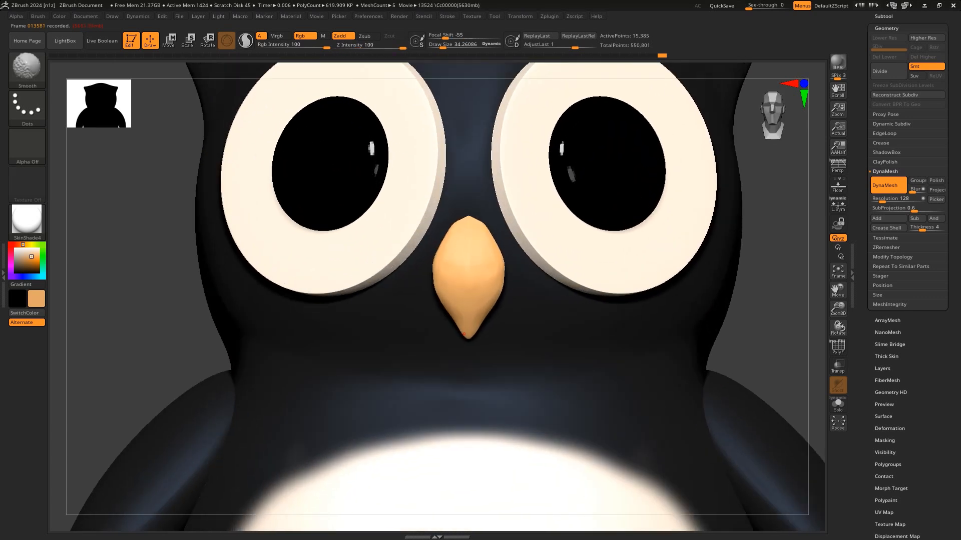
pyautogui.keyDown('ctrl'); pyautogui.moveTo(456, 234); pyautogui.dragTo(466, 130, button='right'); pyautogui.keyUp('ctrl')
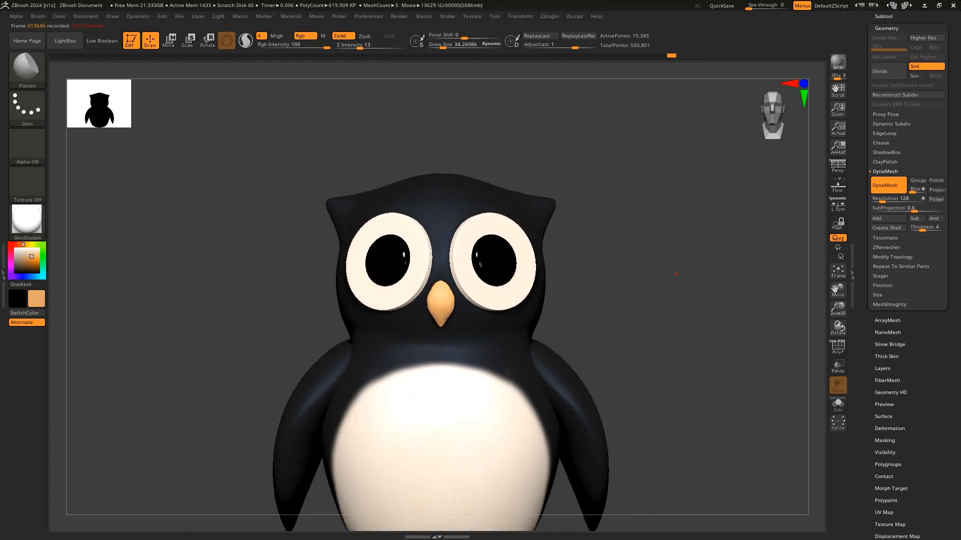
# Step: Append a sphere as a new subtool and lower it towards the base of the body
pyautogui.keyDown('alt'); pyautogui.moveTo(667, 336); pyautogui.dragTo(648, 243); pyautogui.keyUp('alt')
pyautogui.keyDown('alt'); pyautogui.moveTo(641, 347); pyautogui.dragTo(675, 302); pyautogui.keyUp('alt')
pyautogui.click(883, 122)
pyautogui.click(919, 396)
pyautogui.press('w')
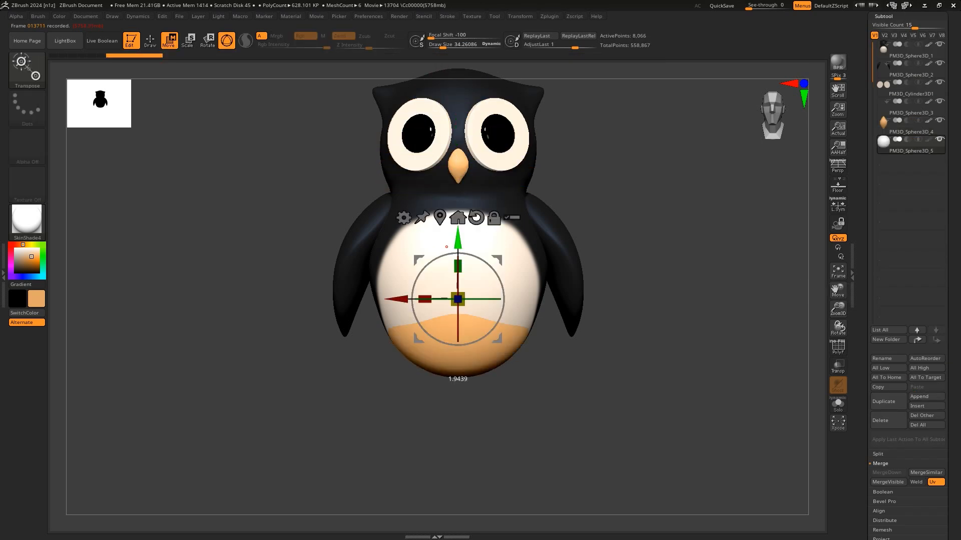
pyautogui.moveTo(457, 238); pyautogui.dragTo(457, 338)
# Step: Shrink the new sphere beneath the belly and shape it into a flattened oval foot base
pyautogui.keyDown('alt'); pyautogui.moveTo(590, 350); pyautogui.dragTo(586, 260); pyautogui.keyUp('alt')
pyautogui.keyDown('ctrl'); pyautogui.moveTo(586, 260); pyautogui.dragTo(586, 300, button='right'); pyautogui.keyUp('ctrl')
pyautogui.moveTo(454, 330); pyautogui.dragTo(393, 279)
pyautogui.moveTo(456, 322); pyautogui.dragTo(456, 323)
pyautogui.moveTo(571, 361)
pyautogui.keyDown('shift'); pyautogui.mouseDown()
pyautogui.moveTo(661, 360)
pyautogui.moveTo(576, 358)
pyautogui.mouseUp(); pyautogui.keyUp('shift')
pyautogui.keyDown('ctrl'); pyautogui.moveTo(575, 358); pyautogui.dragTo(577, 390, button='right'); pyautogui.keyUp('ctrl')
# Step: Duplicate the foot base towards the front and narrow the copy into a small round toe
pyautogui.moveTo(581, 371); pyautogui.dragTo(676, 370)
pyautogui.keyDown('ctrl'); pyautogui.moveTo(501, 346); pyautogui.dragTo(619, 348); pyautogui.keyUp('ctrl')
pyautogui.keyDown('shift'); pyautogui.moveTo(645, 430); pyautogui.dragTo(586, 438); pyautogui.keyUp('shift')
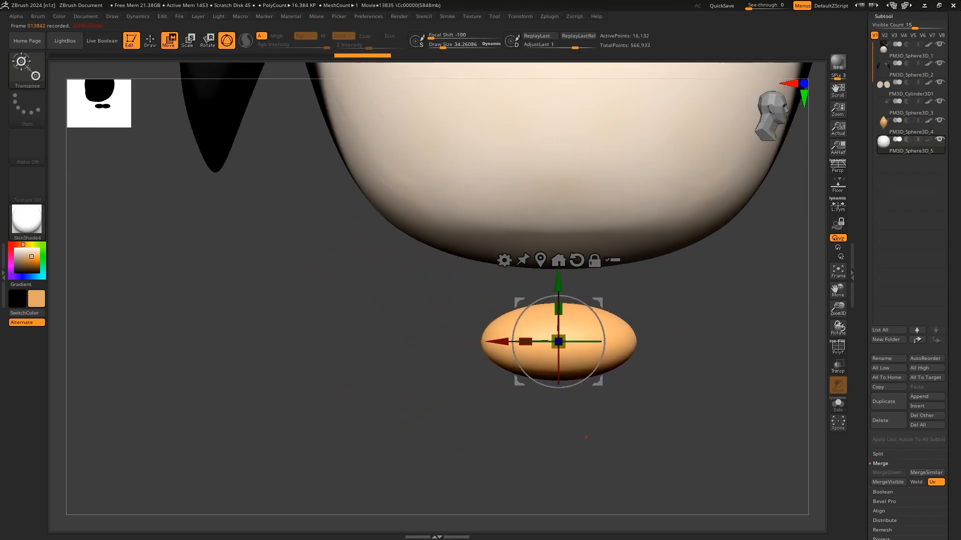
pyautogui.moveTo(525, 342); pyautogui.dragTo(533, 342)
pyautogui.keyDown('alt'); pyautogui.moveTo(545, 425); pyautogui.dragTo(596, 424); pyautogui.keyUp('alt')
pyautogui.keyDown('ctrl'); pyautogui.moveTo(596, 424); pyautogui.dragTo(596, 443, button='right'); pyautogui.keyUp('ctrl')
pyautogui.moveTo(549, 344); pyautogui.dragTo(526, 344)
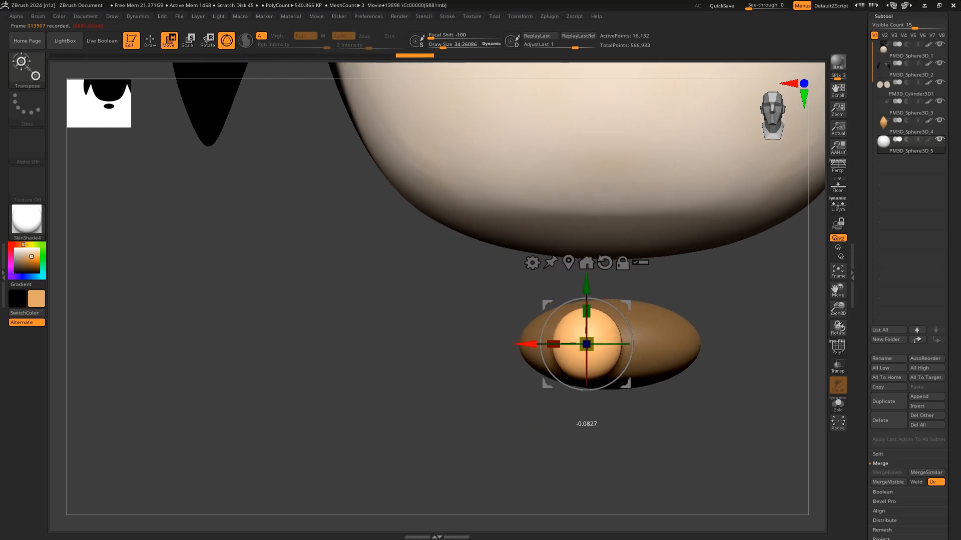
# Step: Duplicate and position the toe sphere to give the foot three front toes and one back toe
pyautogui.moveTo(531, 411); pyautogui.dragTo(600, 423)
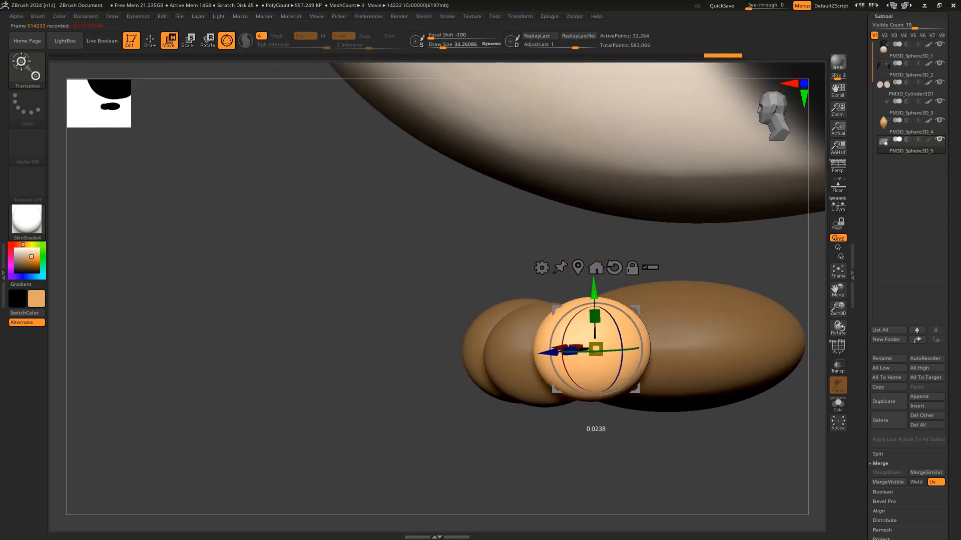
pyautogui.moveTo(559, 367); pyautogui.dragTo(643, 350, button='right')
pyautogui.keyDown('ctrl'); pyautogui.moveTo(482, 332); pyautogui.dragTo(589, 343); pyautogui.keyUp('ctrl')
pyautogui.moveTo(590, 343); pyautogui.dragTo(666, 352, button='right')
pyautogui.moveTo(689, 359); pyautogui.dragTo(652, 359)
pyautogui.moveTo(653, 358); pyautogui.dragTo(500, 394, button='right')
pyautogui.moveTo(451, 468); pyautogui.dragTo(452, 416)
pyautogui.moveTo(530, 327); pyautogui.dragTo(450, 330, button='right')
pyautogui.moveTo(464, 354); pyautogui.dragTo(487, 353)
# Step: Clear the mask, trim the foot's underside flat and fuse its parts with DynaMesh at resolution 288
pyautogui.moveTo(487, 380); pyautogui.dragTo(665, 430, button='right')
pyautogui.keyDown('ctrl'); pyautogui.moveTo(670, 401); pyautogui.dragTo(700, 430); pyautogui.keyUp('ctrl')
pyautogui.keyDown('ctrl'); pyautogui.keyDown('shift'); pyautogui.moveTo(697, 374); pyautogui.dragTo(264, 374); pyautogui.keyUp('shift'); pyautogui.keyUp('ctrl')
pyautogui.moveTo(595, 415); pyautogui.dragTo(593, 458, button='right')
pyautogui.click(883, 16)
pyautogui.click(886, 29)
pyautogui.click(889, 185)
# Step: Fill the joints between the front toes and the foot with the ClayBuildup brush and smooth them
pyautogui.press('b')
pyautogui.press('c')
pyautogui.press('b')
pyautogui.moveTo(587, 395); pyautogui.dragTo(433, 332, button='right')
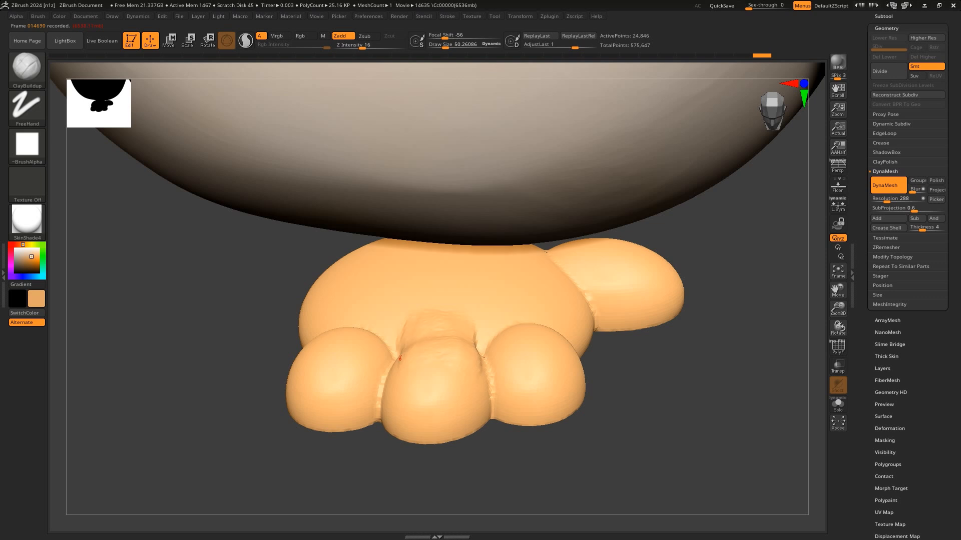
pyautogui.press('shift')
pyautogui.moveTo(499, 307)
pyautogui.mouseDown(button='right')
pyautogui.moveTo(522, 340)
pyautogui.moveTo(363, 316)
pyautogui.moveTo(360, 341)
pyautogui.moveTo(312, 354)
pyautogui.mouseUp(button='right')
pyautogui.press('shift')
pyautogui.moveTo(283, 344); pyautogui.dragTo(303, 379)
pyautogui.keyDown('shift'); pyautogui.moveTo(300, 345); pyautogui.dragTo(319, 336); pyautogui.keyUp('shift')
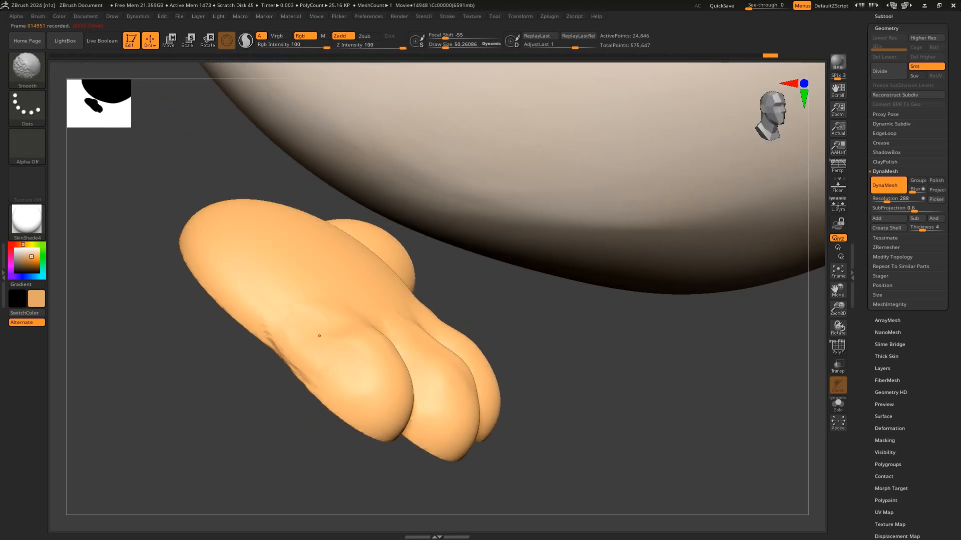
pyautogui.moveTo(476, 334); pyautogui.dragTo(352, 334, button='right')
pyautogui.keyDown('shift'); pyautogui.moveTo(360, 320); pyautogui.dragTo(351, 334); pyautogui.keyUp('shift')
# Step: Build up and smooth the joint where the back toe meets the foot
pyautogui.moveTo(500, 320); pyautogui.dragTo(401, 300, button='right')
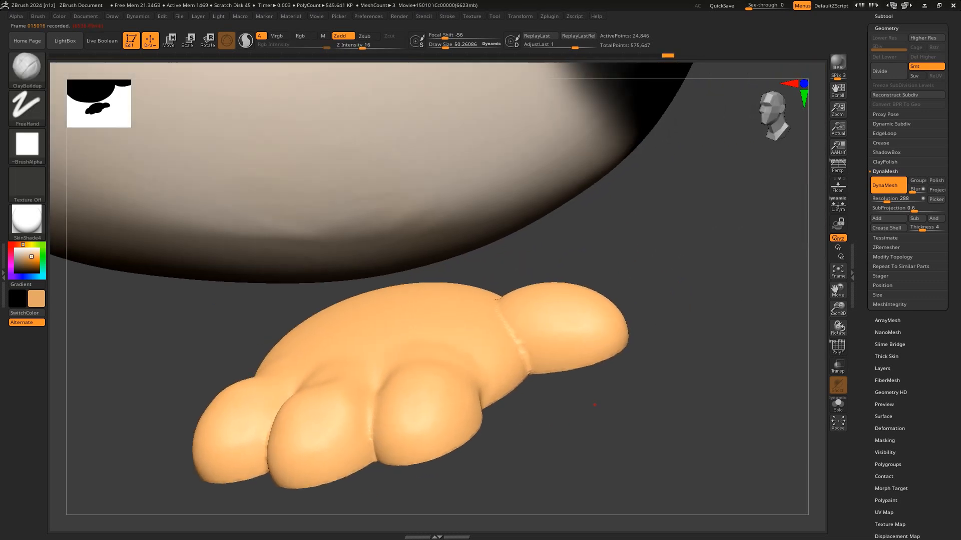
pyautogui.keyDown('ctrl'); pyautogui.moveTo(500, 300); pyautogui.dragTo(530, 340, button='right'); pyautogui.keyUp('ctrl')
pyautogui.moveTo(568, 332); pyautogui.dragTo(547, 288)
pyautogui.moveTo(609, 229); pyautogui.dragTo(591, 229, button='right')
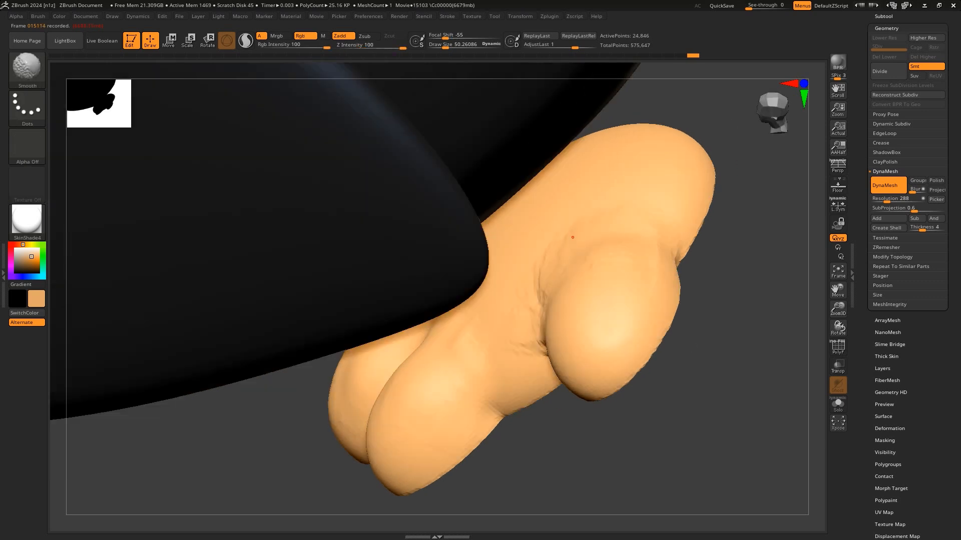
pyautogui.moveTo(621, 301); pyautogui.dragTo(588, 318, button='right')
pyautogui.moveTo(607, 244)
pyautogui.keyDown('ctrl'); pyautogui.mouseDown(button='right')
pyautogui.moveTo(620, 189)
pyautogui.moveTo(683, 345)
pyautogui.mouseUp(button='right'); pyautogui.keyUp('ctrl')
pyautogui.moveTo(350, 321); pyautogui.dragTo(390, 333, button='right')
# Step: Adjust the shape of the toes and the foot's upper surface with the Move brush
pyautogui.press('b')
pyautogui.press('m')
pyautogui.press('v')
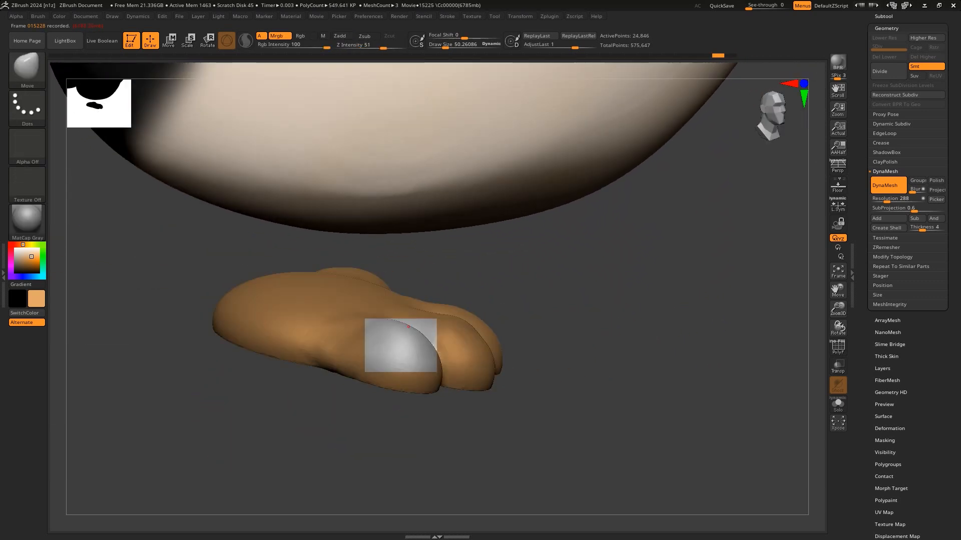
pyautogui.moveTo(410, 320)
pyautogui.mouseDown(button='right')
pyautogui.moveTo(421, 301)
pyautogui.moveTo(450, 305)
pyautogui.moveTo(431, 312)
pyautogui.moveTo(440, 321)
pyautogui.moveTo(460, 312)
pyautogui.moveTo(343, 329)
pyautogui.mouseUp(button='right')
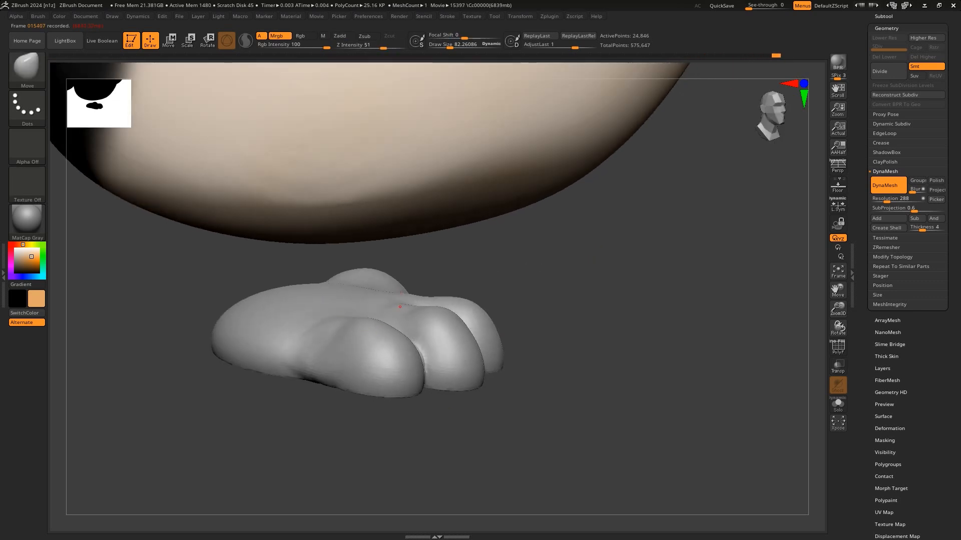
pyautogui.keyDown('shift'); pyautogui.moveTo(427, 320); pyautogui.dragTo(451, 302, button='right'); pyautogui.keyUp('shift')
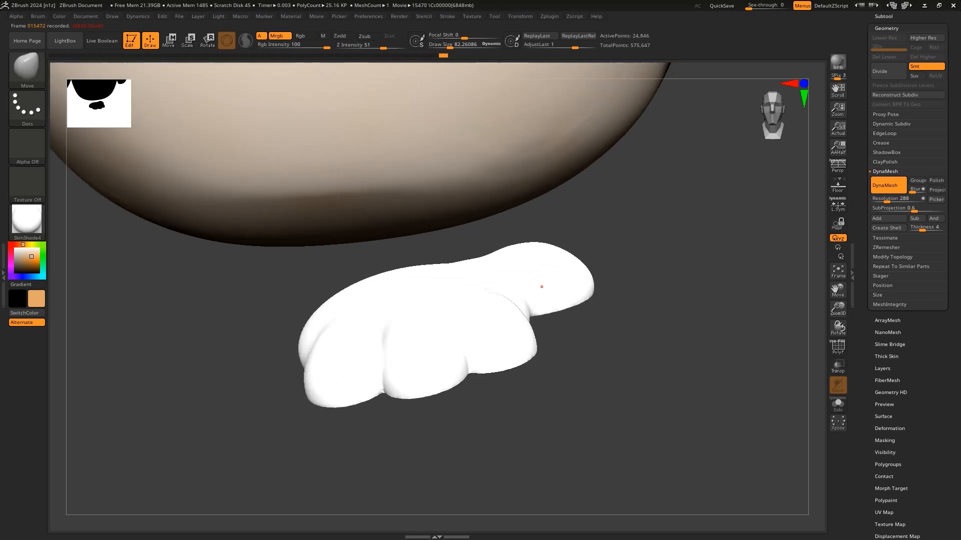
# Step: Switch the foot to BasicMaterial and smooth the toes and the edges around the flat underside
pyautogui.moveTo(214, 332); pyautogui.dragTo(375, 306, button='right')
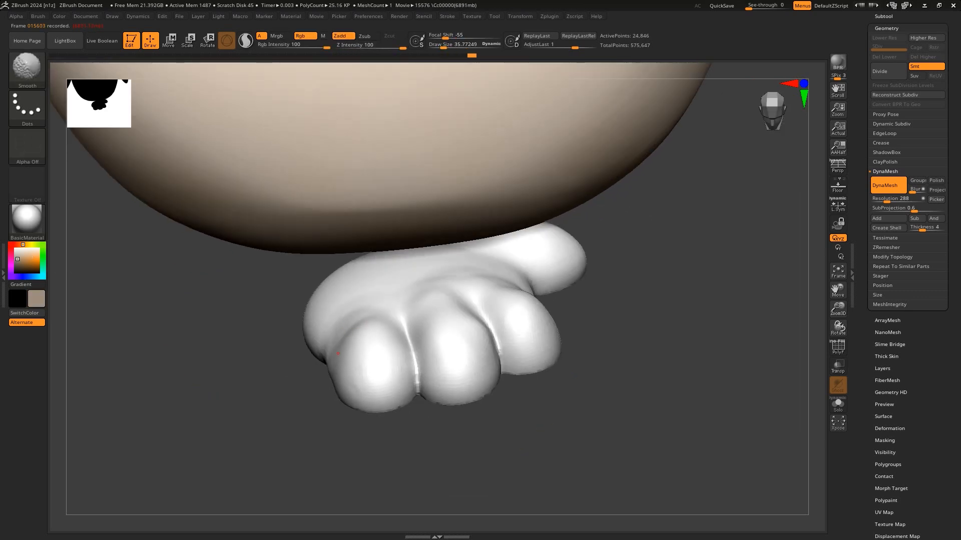
pyautogui.moveTo(471, 276); pyautogui.dragTo(447, 258, button='right')
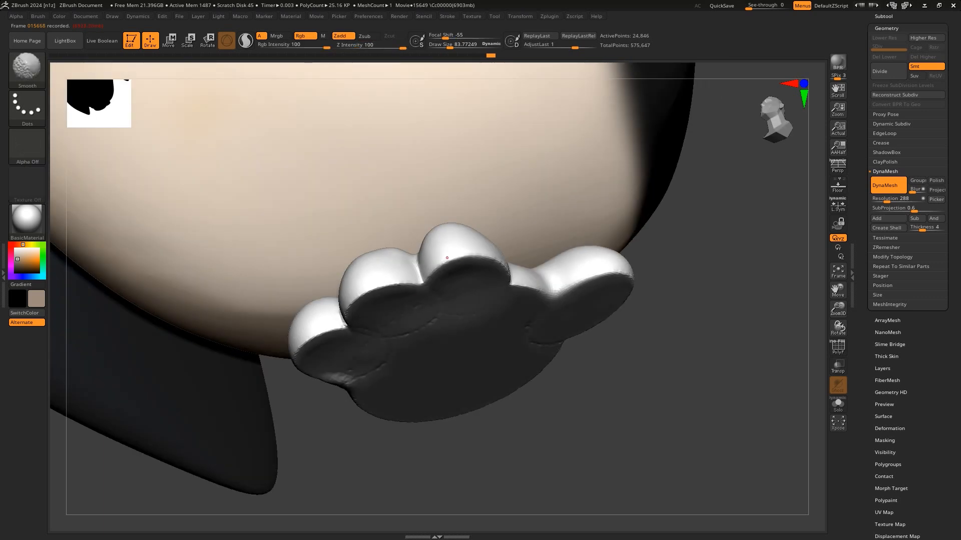
pyautogui.moveTo(537, 321)
pyautogui.mouseDown(button='right')
pyautogui.moveTo(512, 276)
pyautogui.moveTo(448, 395)
pyautogui.mouseUp(button='right')
# Step: Position the foot beneath one side of the penguin's body with the Move gizmo
pyautogui.keyDown('shift'); pyautogui.moveTo(471, 451); pyautogui.dragTo(548, 493); pyautogui.keyUp('shift')
pyautogui.moveTo(611, 466)
pyautogui.keyDown('ctrl'); pyautogui.mouseDown(button='right')
pyautogui.moveTo(653, 418)
pyautogui.moveTo(626, 400)
pyautogui.moveTo(681, 428)
pyautogui.moveTo(615, 422)
pyautogui.mouseUp(button='right'); pyautogui.keyUp('ctrl')
pyautogui.press('w')
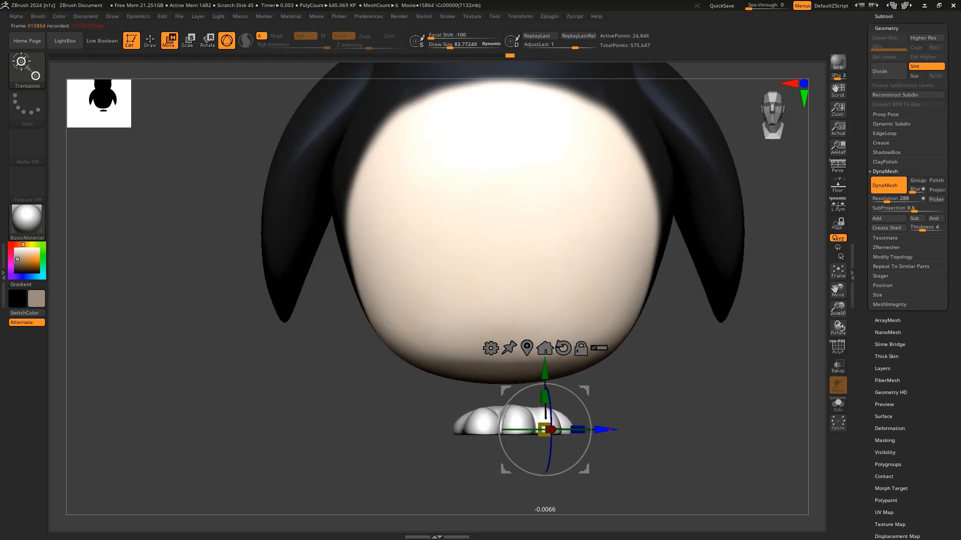
pyautogui.moveTo(615, 423); pyautogui.dragTo(559, 423)
pyautogui.moveTo(487, 338); pyautogui.dragTo(487, 334)
pyautogui.keyDown('shift'); pyautogui.moveTo(576, 430); pyautogui.dragTo(646, 430, button='right'); pyautogui.keyUp('shift')
pyautogui.moveTo(555, 396); pyautogui.dragTo(558, 397)
pyautogui.keyDown('shift'); pyautogui.moveTo(651, 430); pyautogui.dragTo(600, 430, button='right'); pyautogui.keyUp('shift')
pyautogui.moveTo(601, 431)
pyautogui.keyDown('ctrl'); pyautogui.mouseDown(button='right')
pyautogui.moveTo(608, 407)
pyautogui.moveTo(605, 443)
pyautogui.mouseUp(button='right'); pyautogui.keyUp('ctrl')
pyautogui.moveTo(545, 423); pyautogui.dragTo(531, 423)
# Step: Switch the foot to the SkinShade4 material and fill it with the beak's orange colour
pyautogui.click(27, 221)
pyautogui.moveTo(862, 90); pyautogui.dragTo(861, 489)
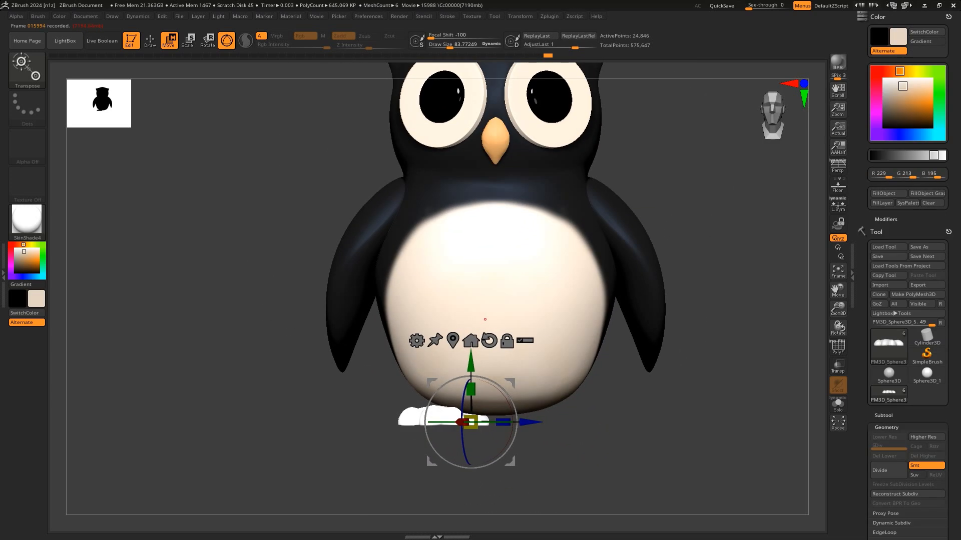
pyautogui.press('c')
pyautogui.press('q')
pyautogui.click(885, 194)
pyautogui.keyDown('ctrl'); pyautogui.moveTo(683, 281); pyautogui.dragTo(598, 473, button='right'); pyautogui.keyUp('ctrl')
# Step: Mirror the foot to the other side of the body and open the light settings
pyautogui.moveTo(862, 400); pyautogui.dragTo(862, 186)
pyautogui.click(3, 276)
pyautogui.click(51, 109)
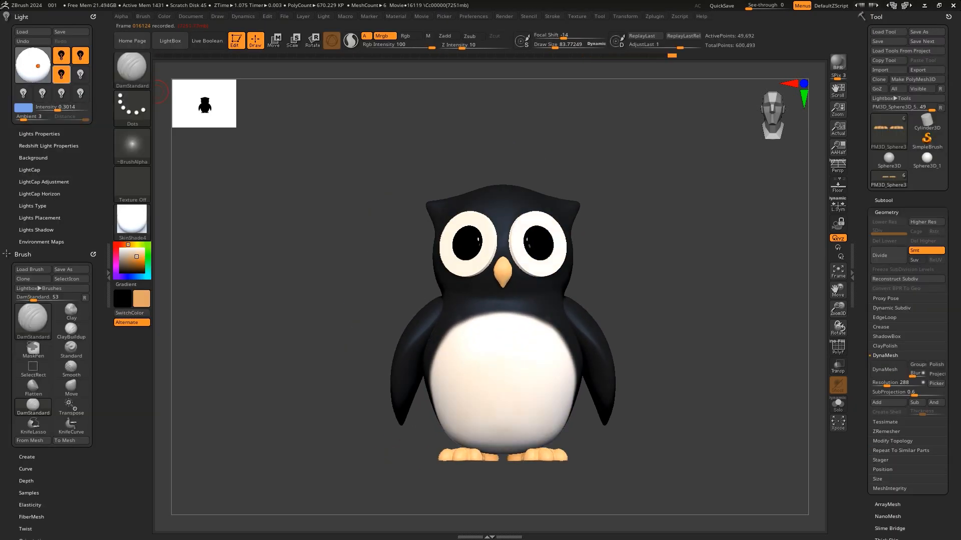